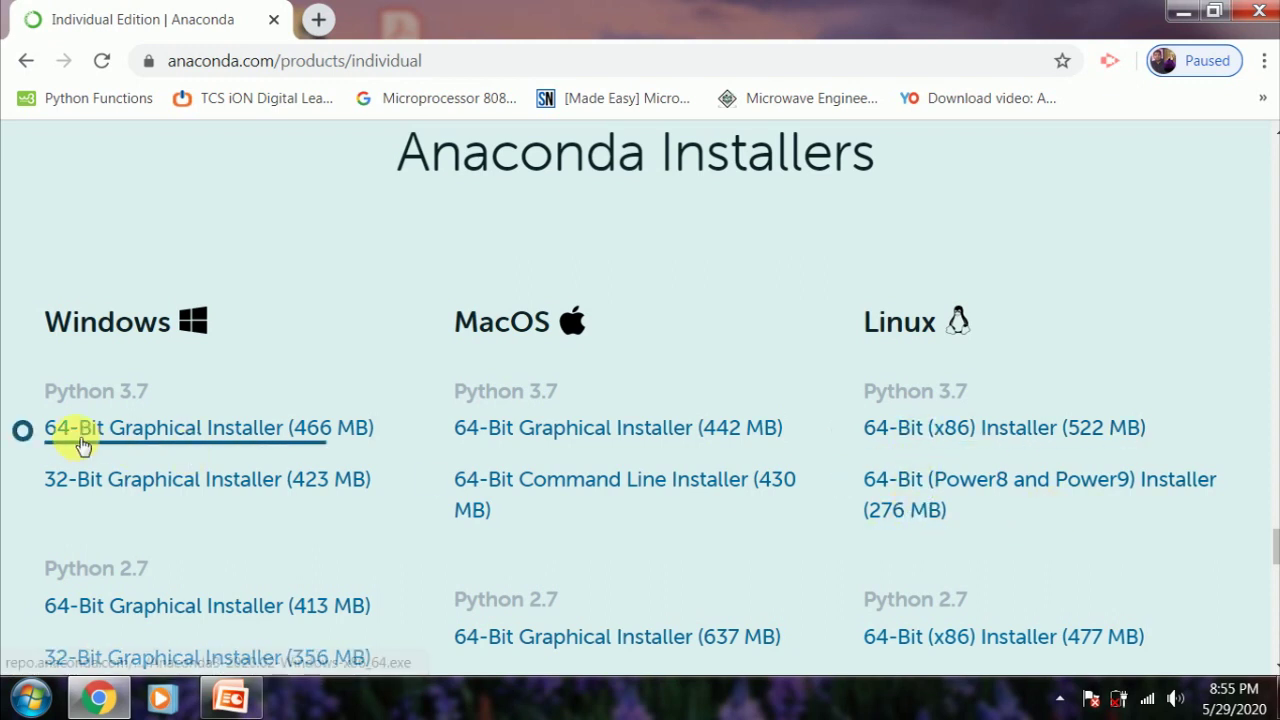
Minimize the browser and run the Anaconda3-2019.10-Windows-x86_64 installer from the desktop, allowing the file to open.
left_click_drag(50, 396, 152, 398)
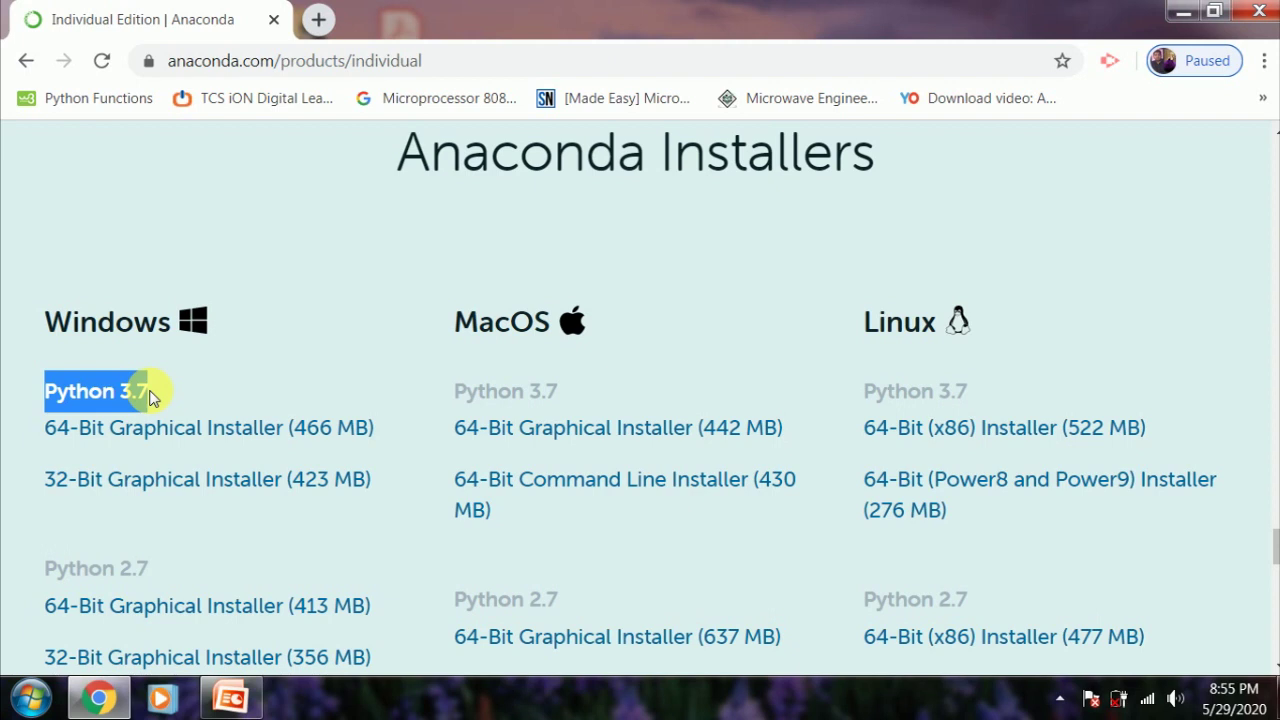
left_click(10, 402)
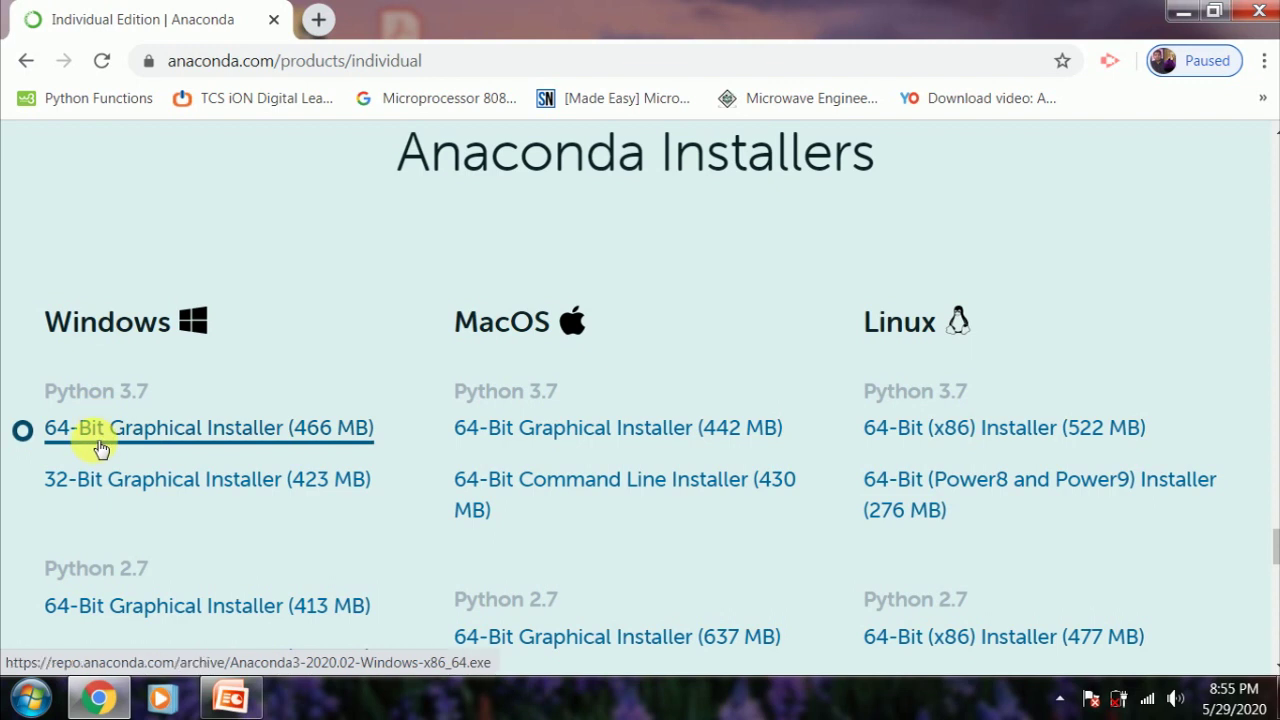
left_click(1177, 18)
double_click(384, 398)
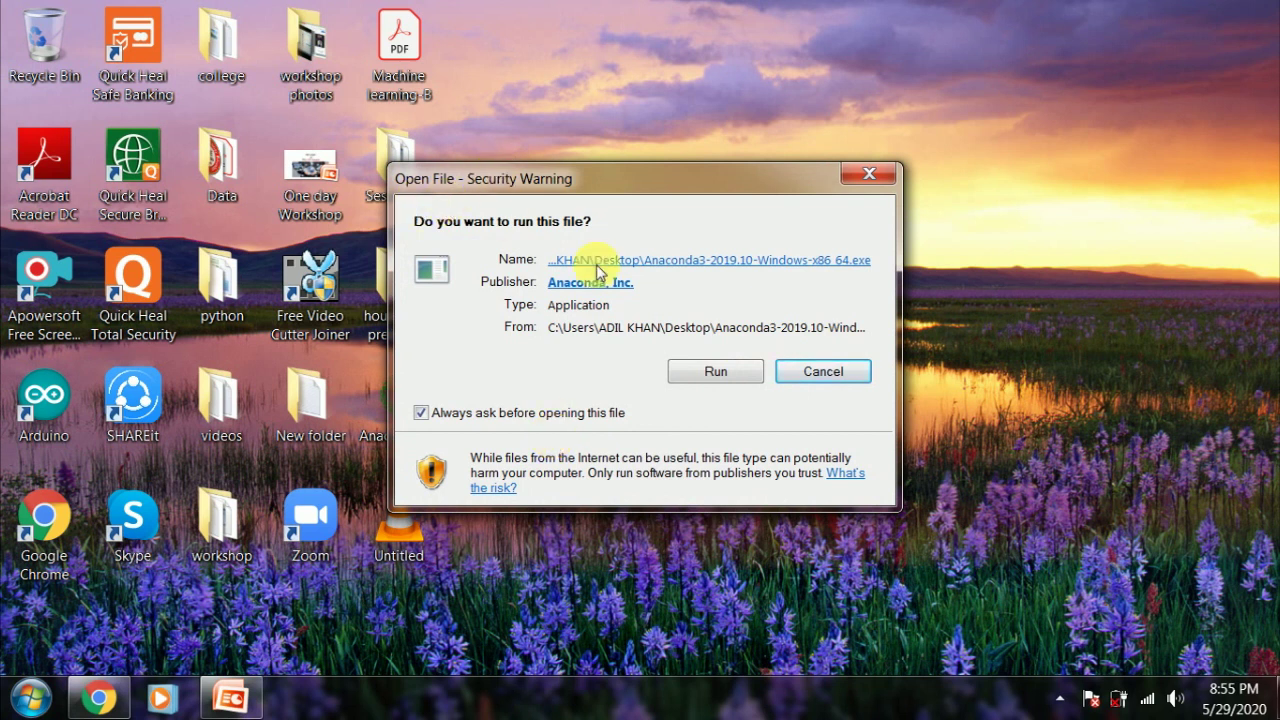
left_click(714, 373)
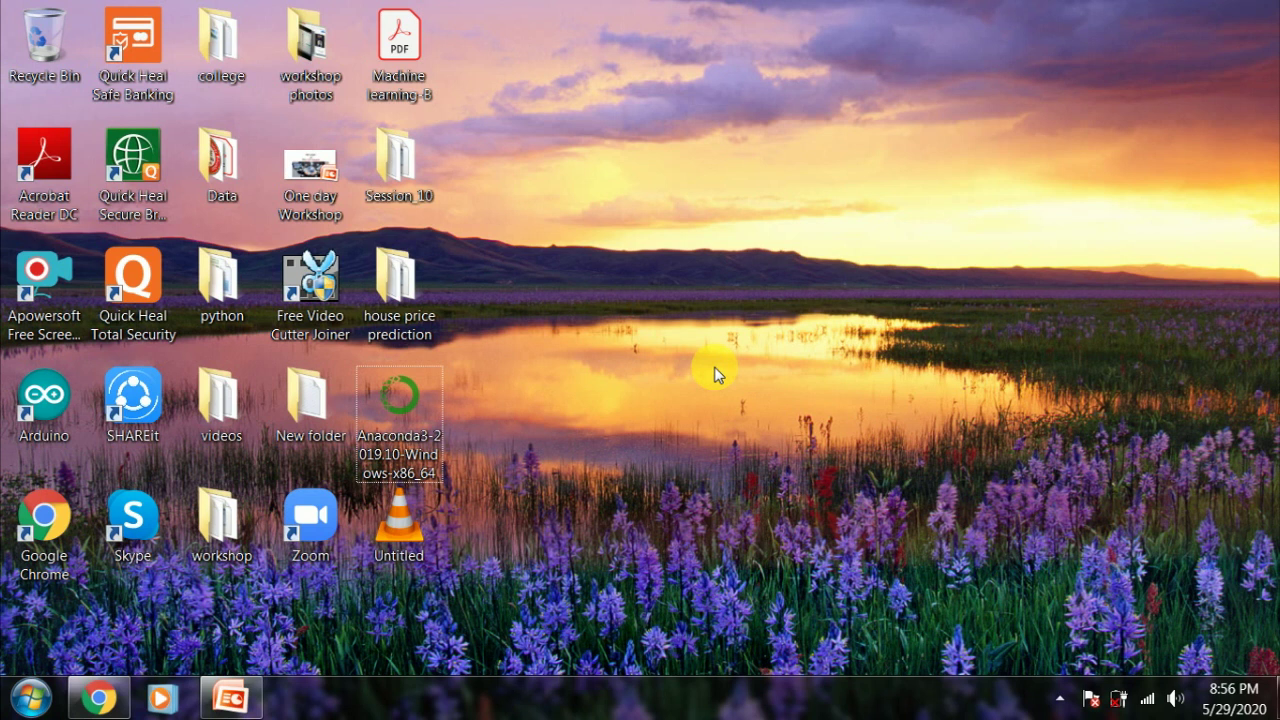
left_click(1059, 700)
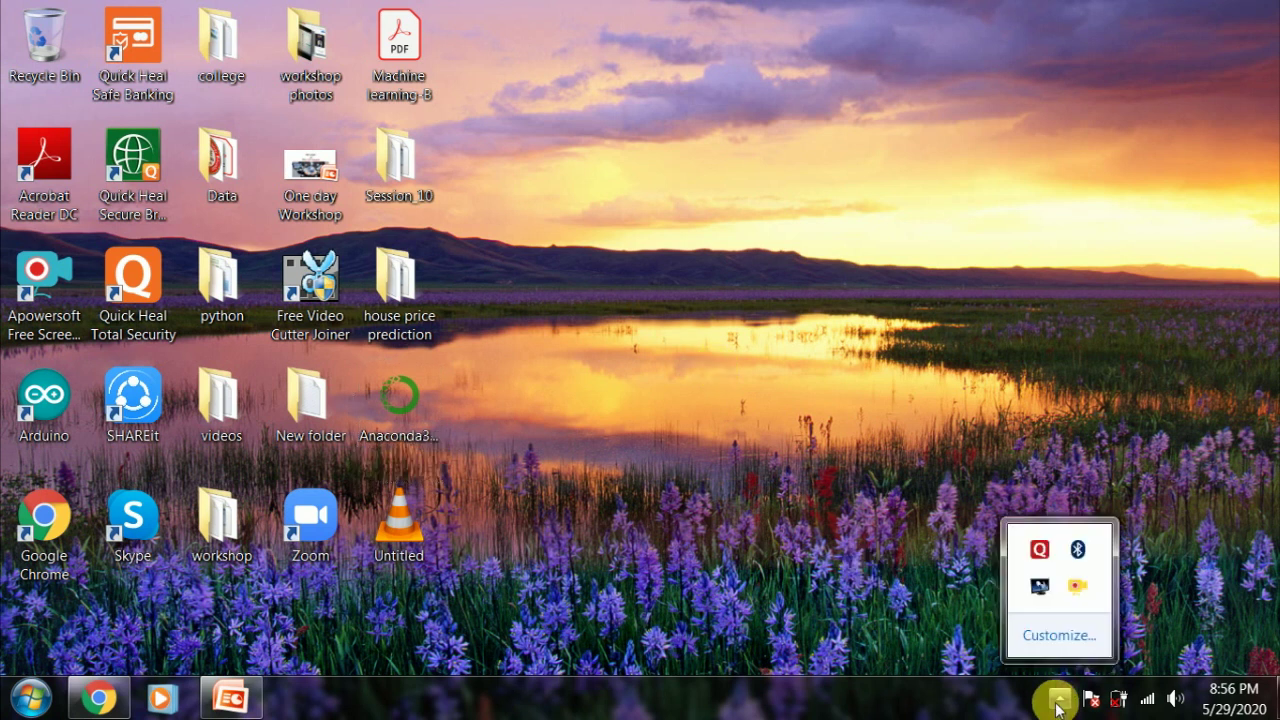
left_click(1058, 700)
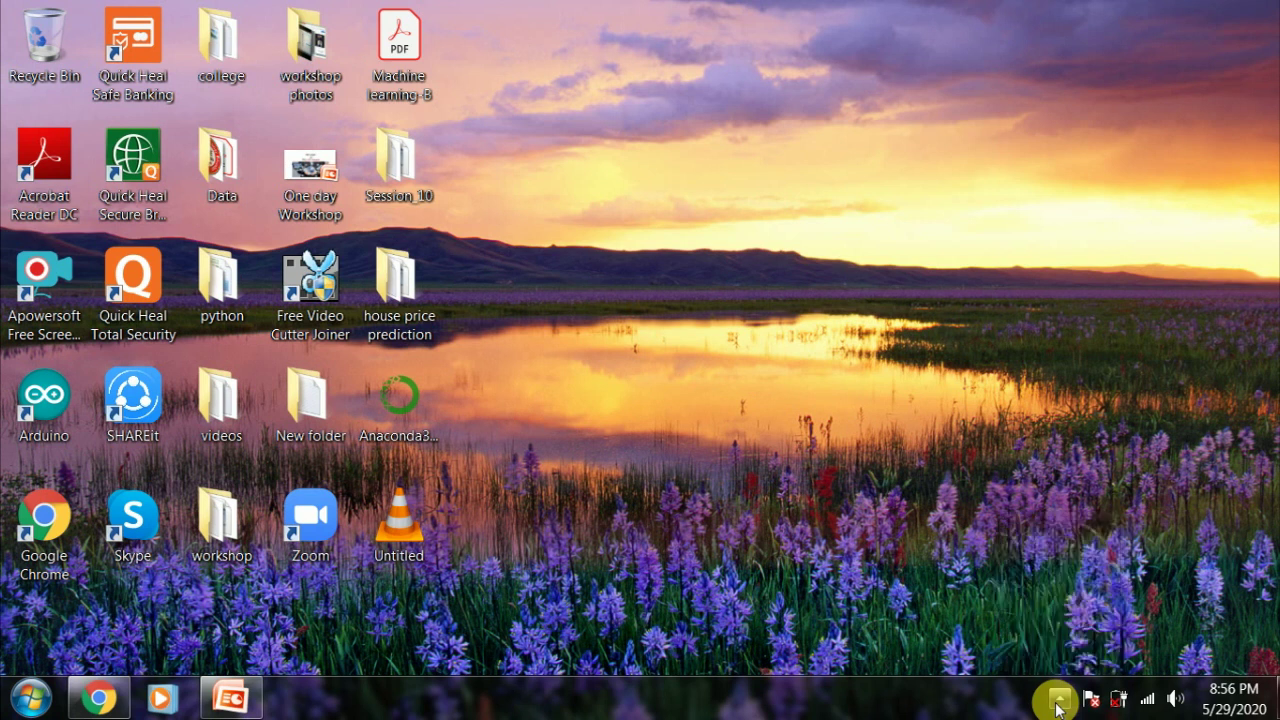
left_click(688, 314)
left_click_drag(583, 79, 1109, 342)
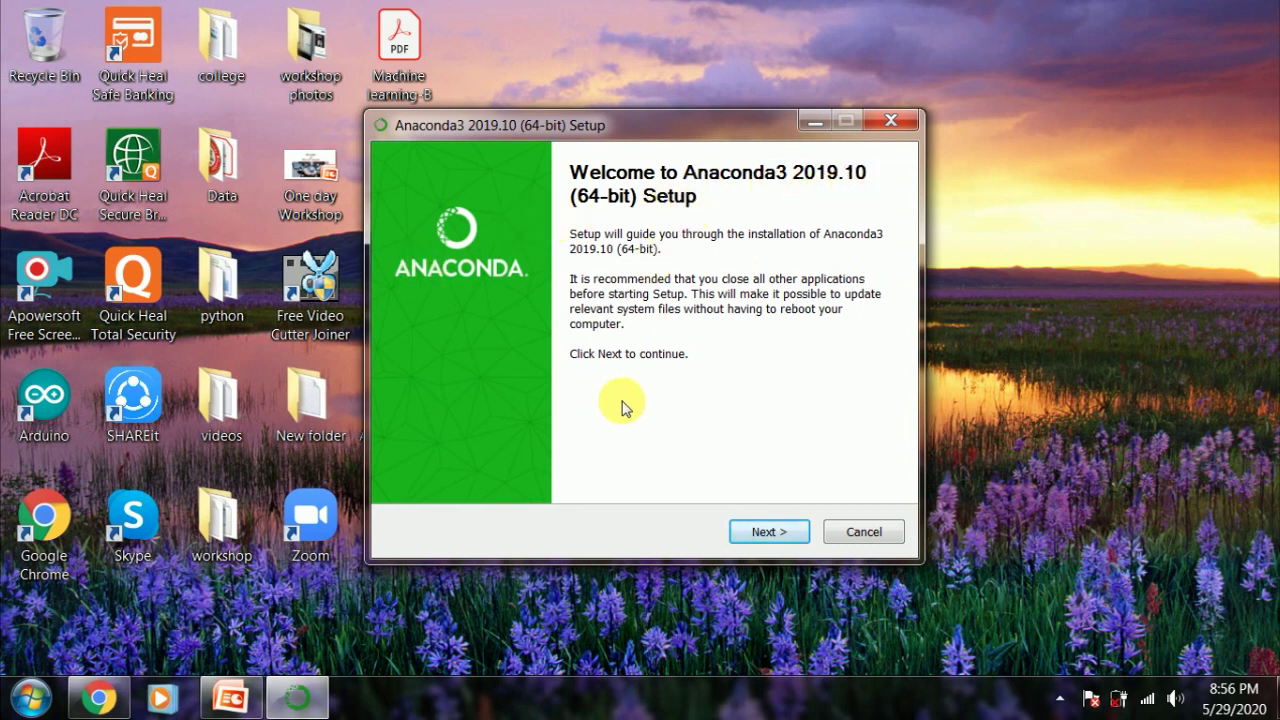
Proceed past the setup welcome page, skim the license agreement and accept it.
left_click(768, 532)
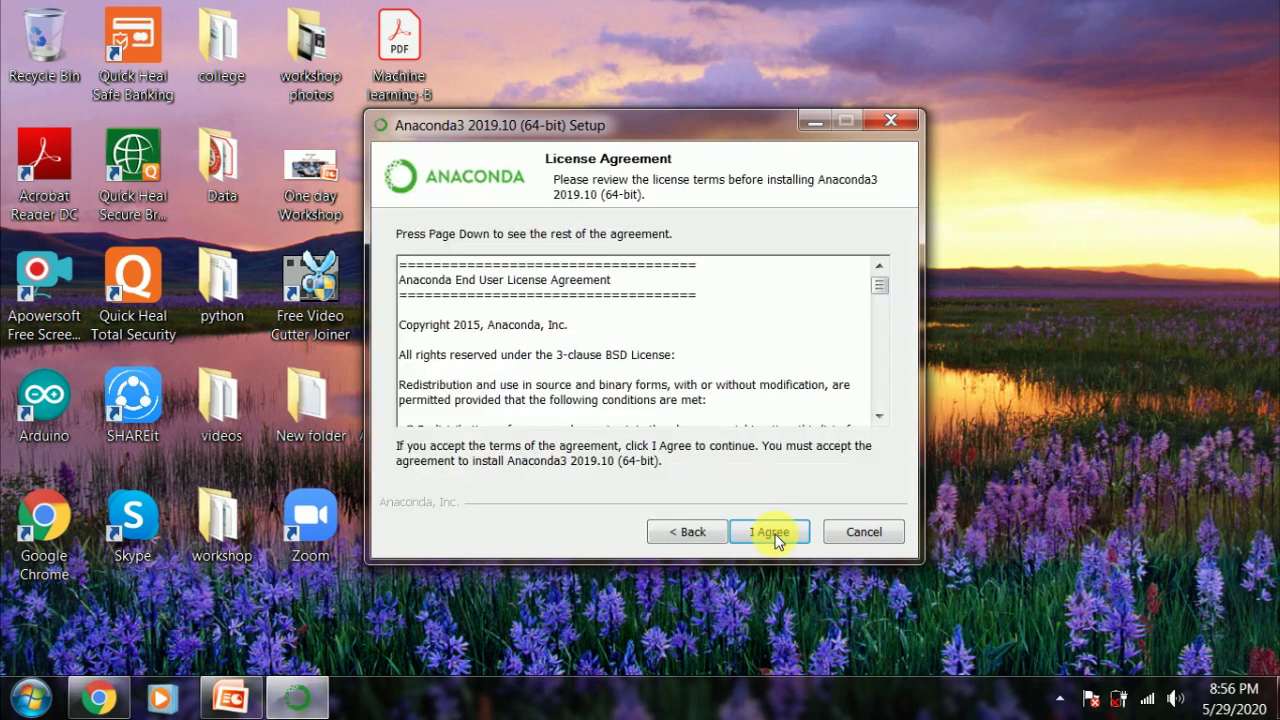
scroll(886, 308, "down", 2)
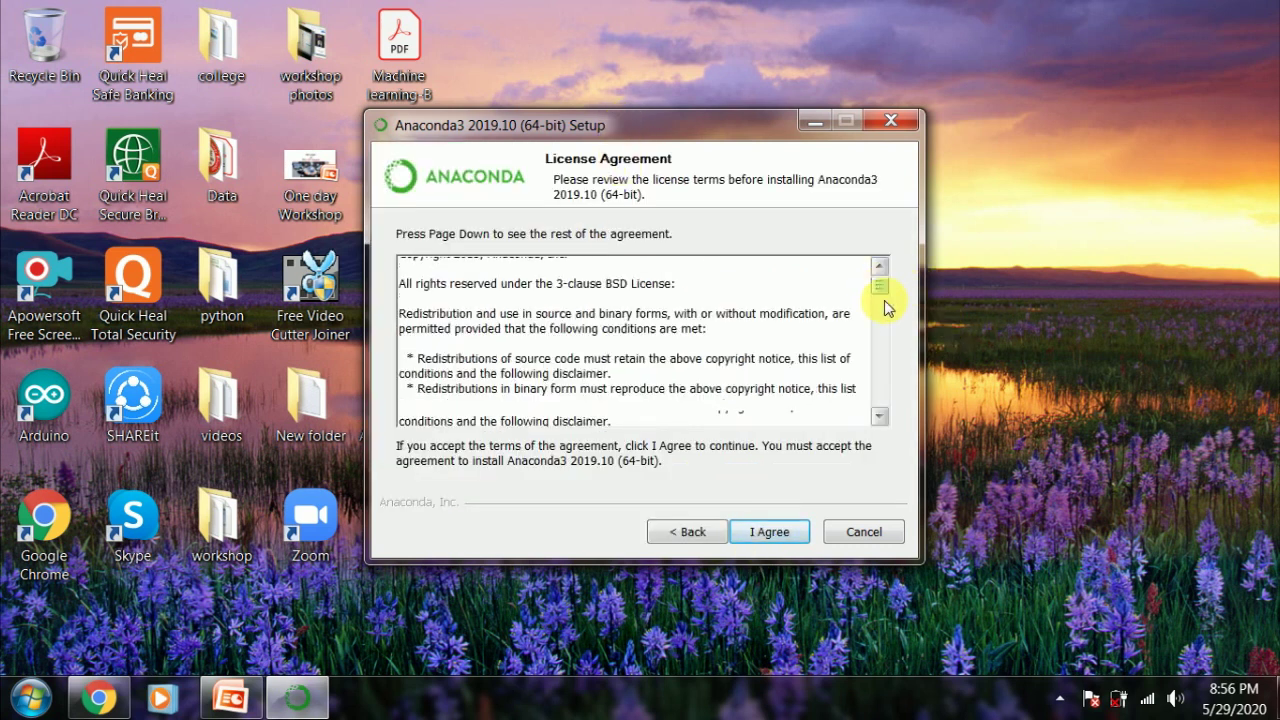
scroll(886, 310, "down", 3)
scroll(886, 300, "up", 6)
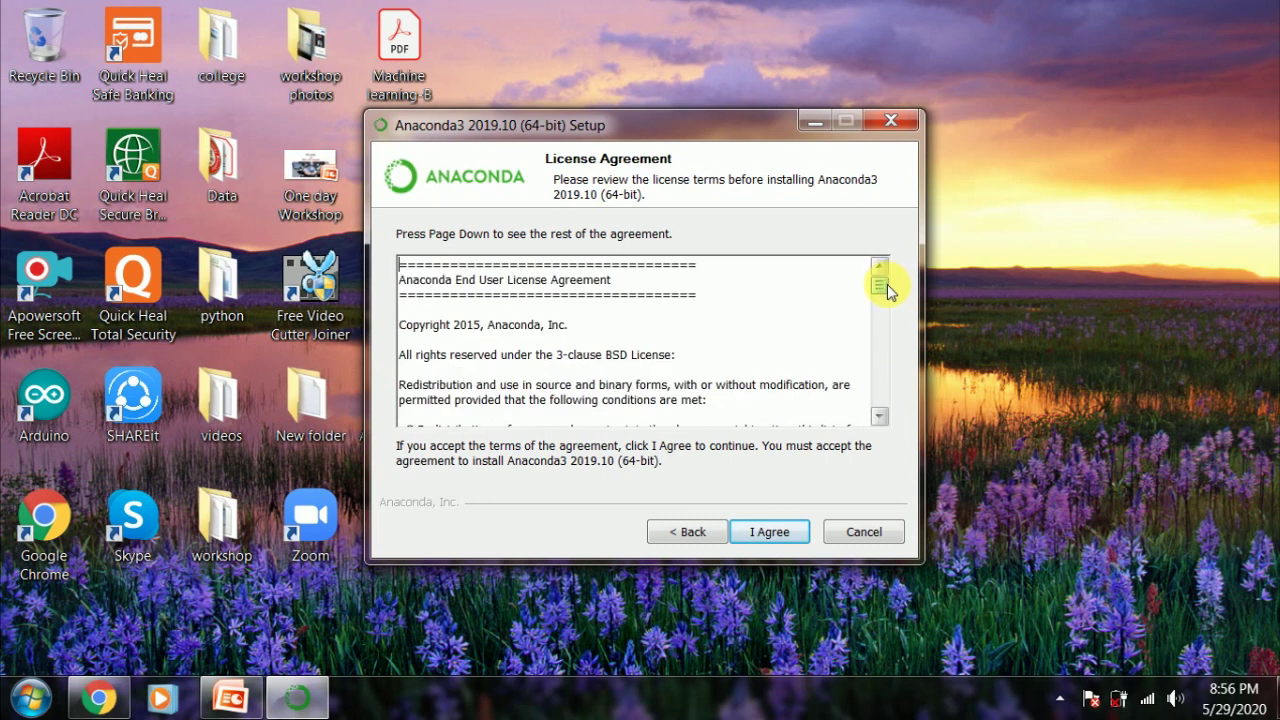
left_click(778, 532)
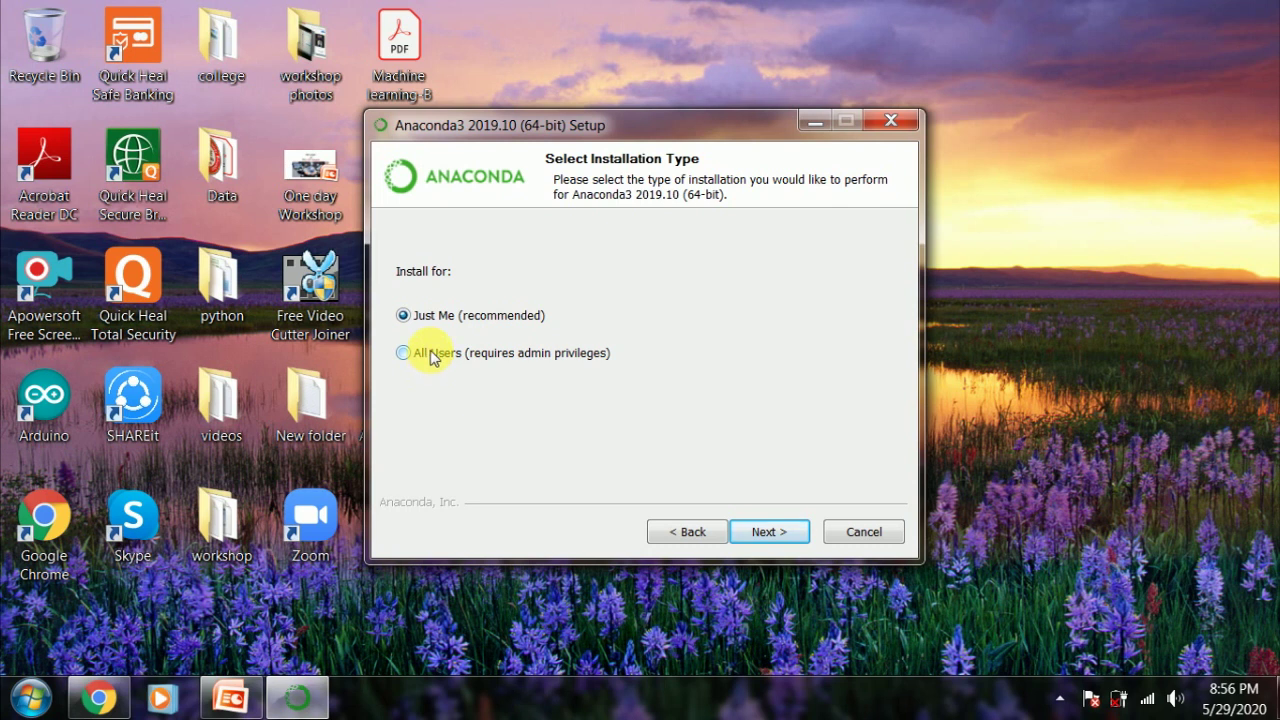
Choose the Just Me installation type and keep the default destination folder, acknowledging the notice about the path.
left_click(765, 534)
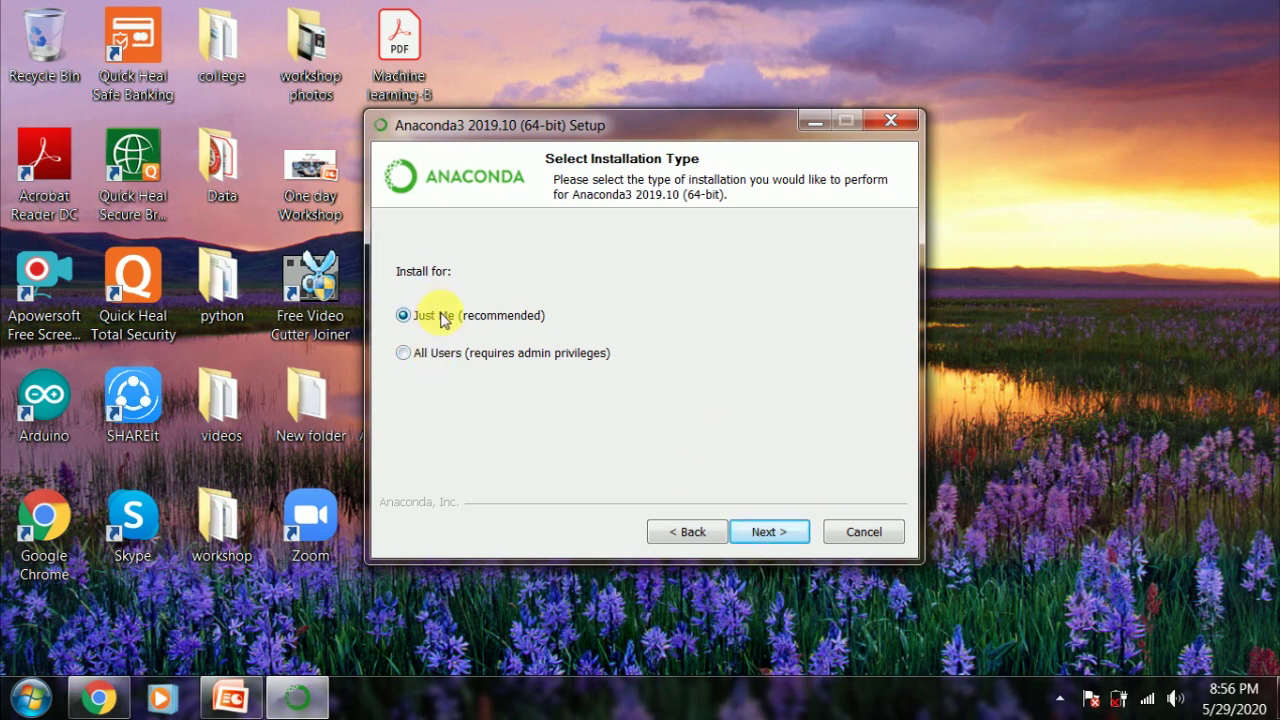
left_click(778, 537)
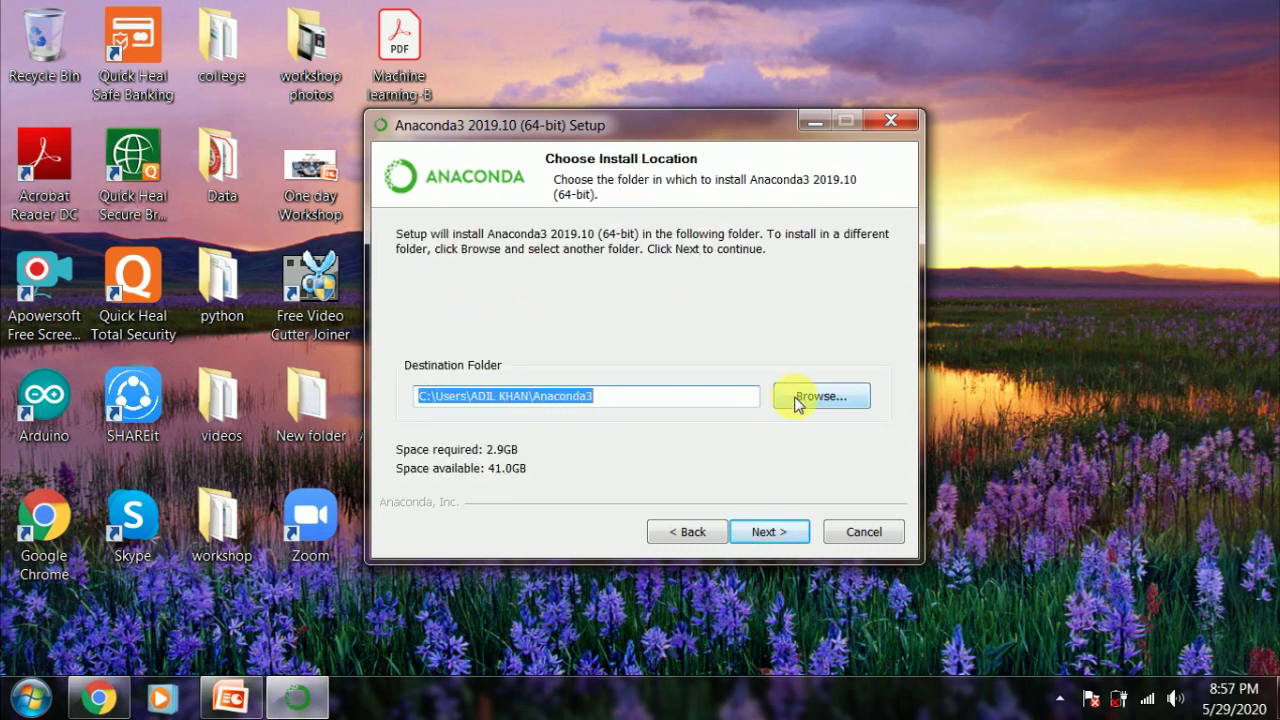
left_click_drag(420, 396, 433, 400)
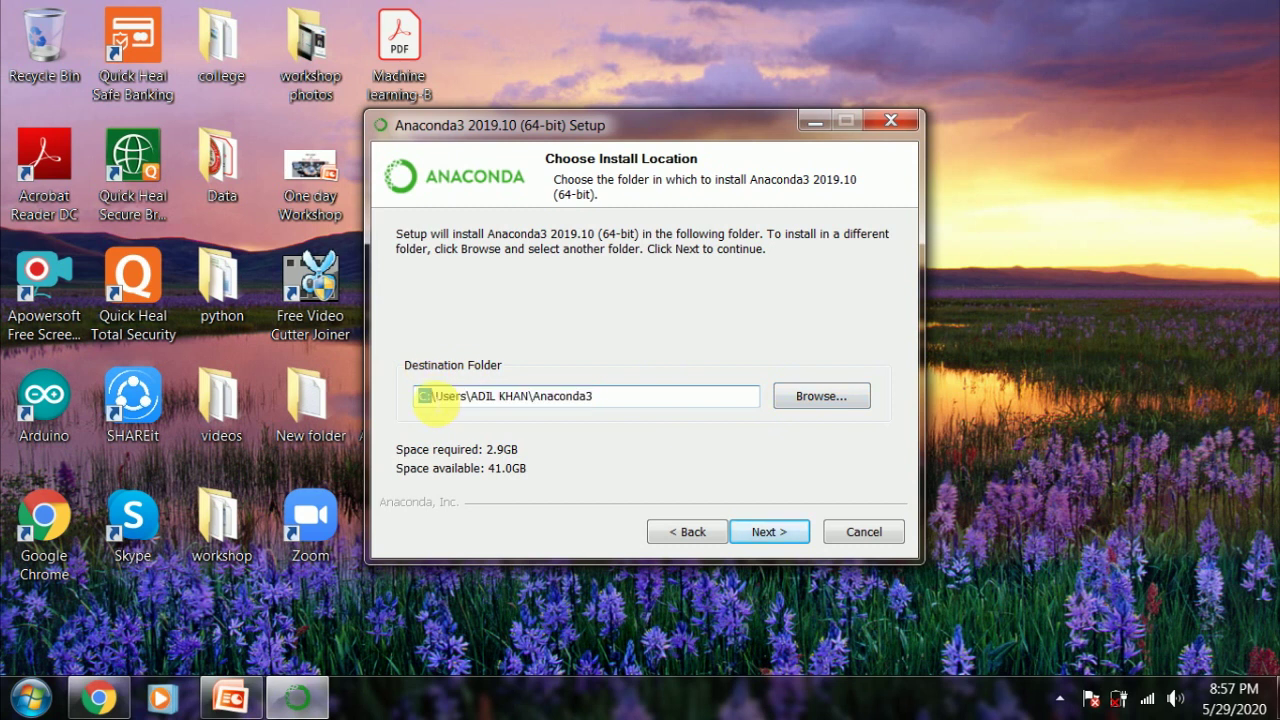
left_click(657, 402)
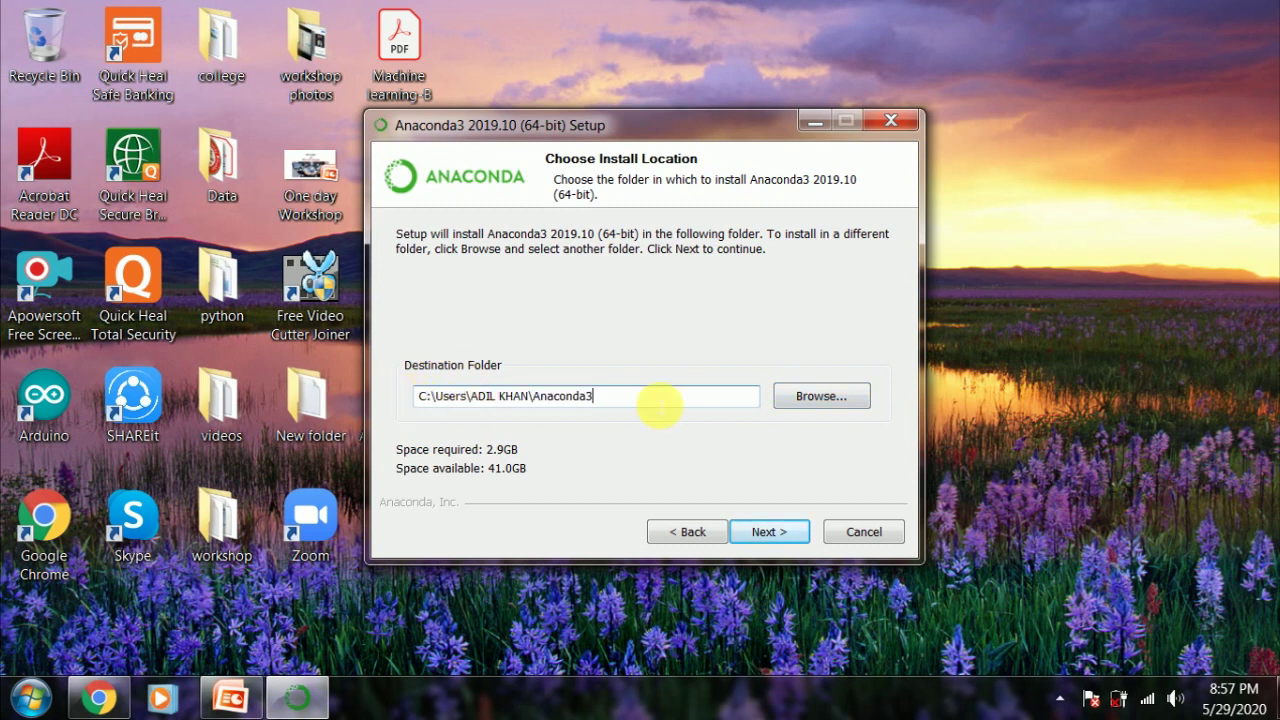
left_click(769, 531)
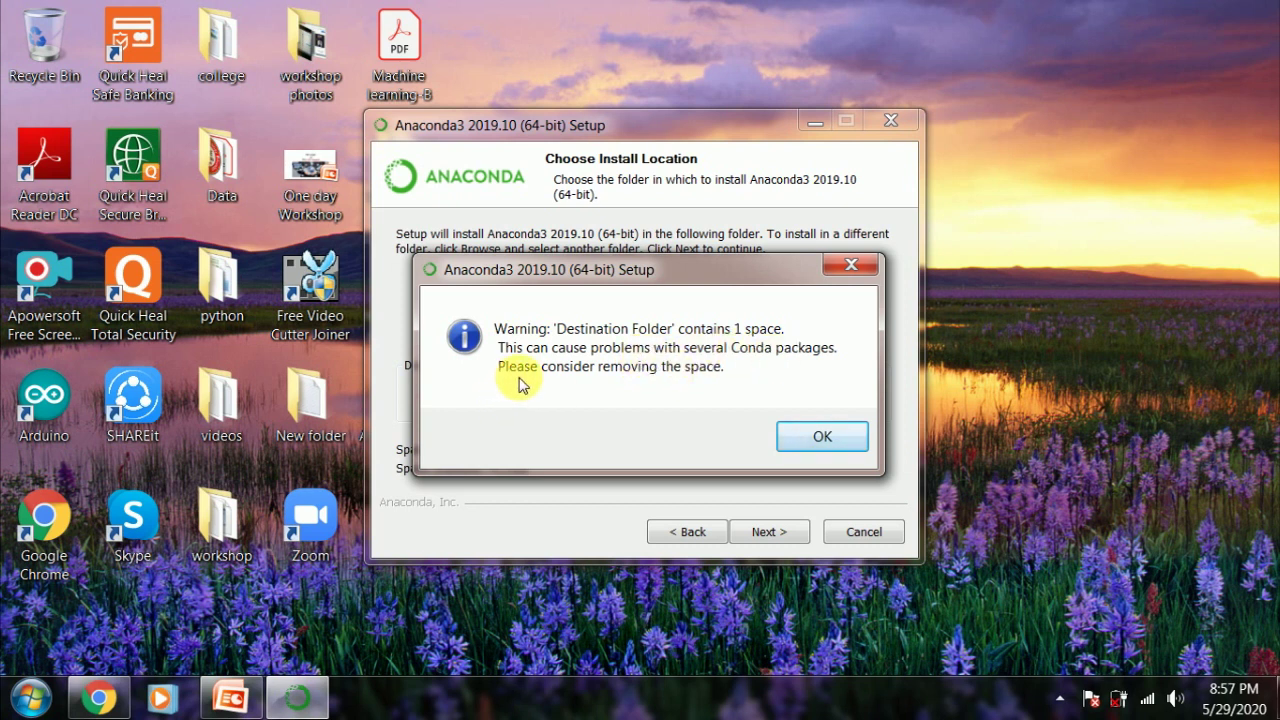
left_click(812, 437)
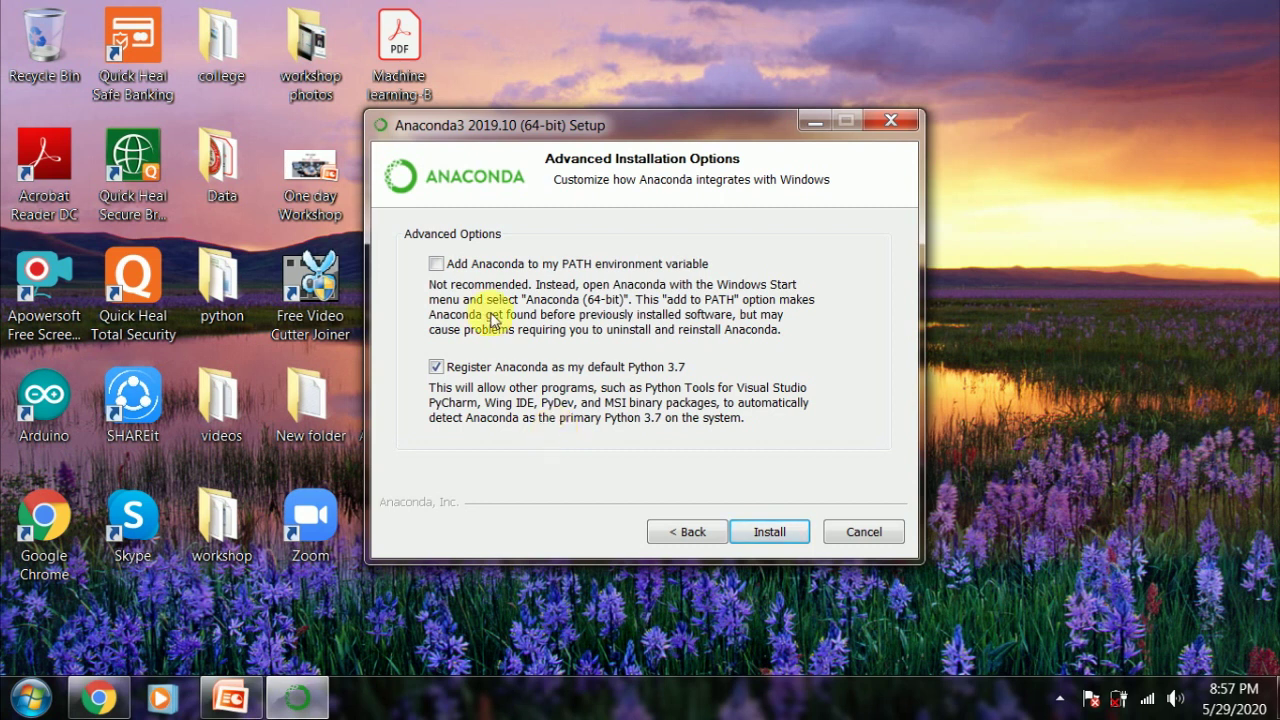
Enable adding Anaconda to the PATH environment variable, start the installation and show its details.
left_click(437, 265)
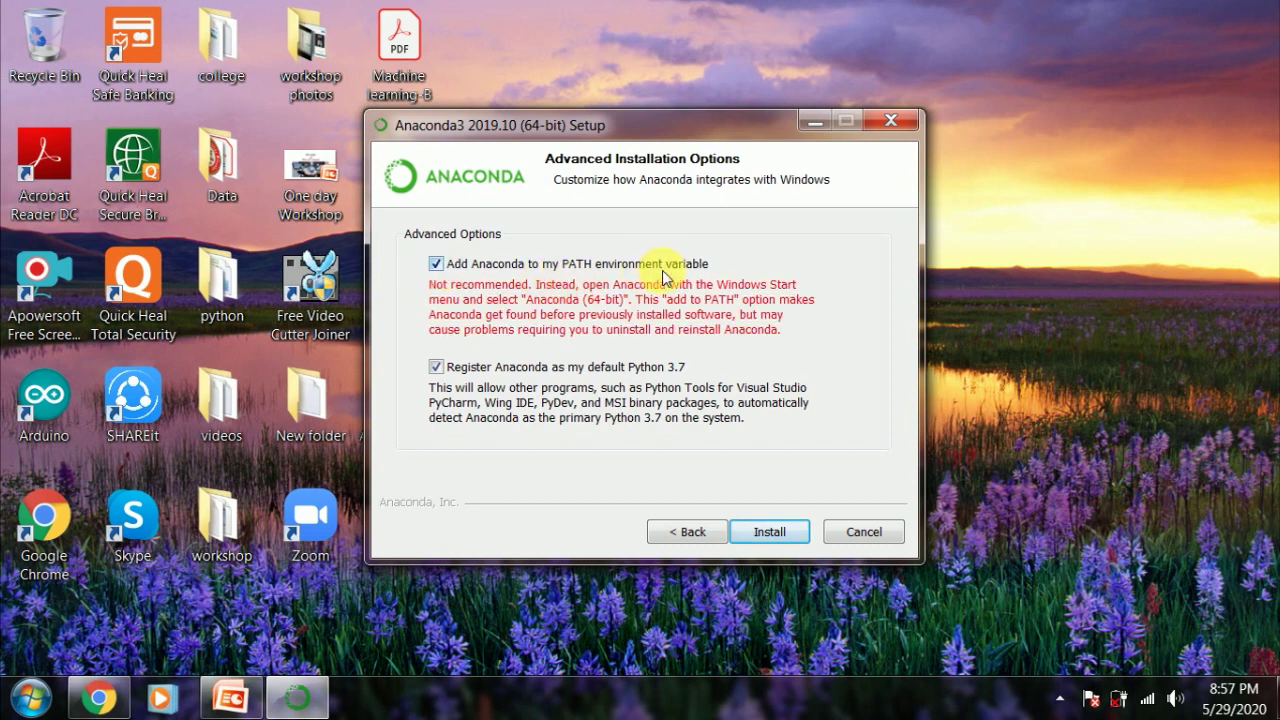
left_click(768, 532)
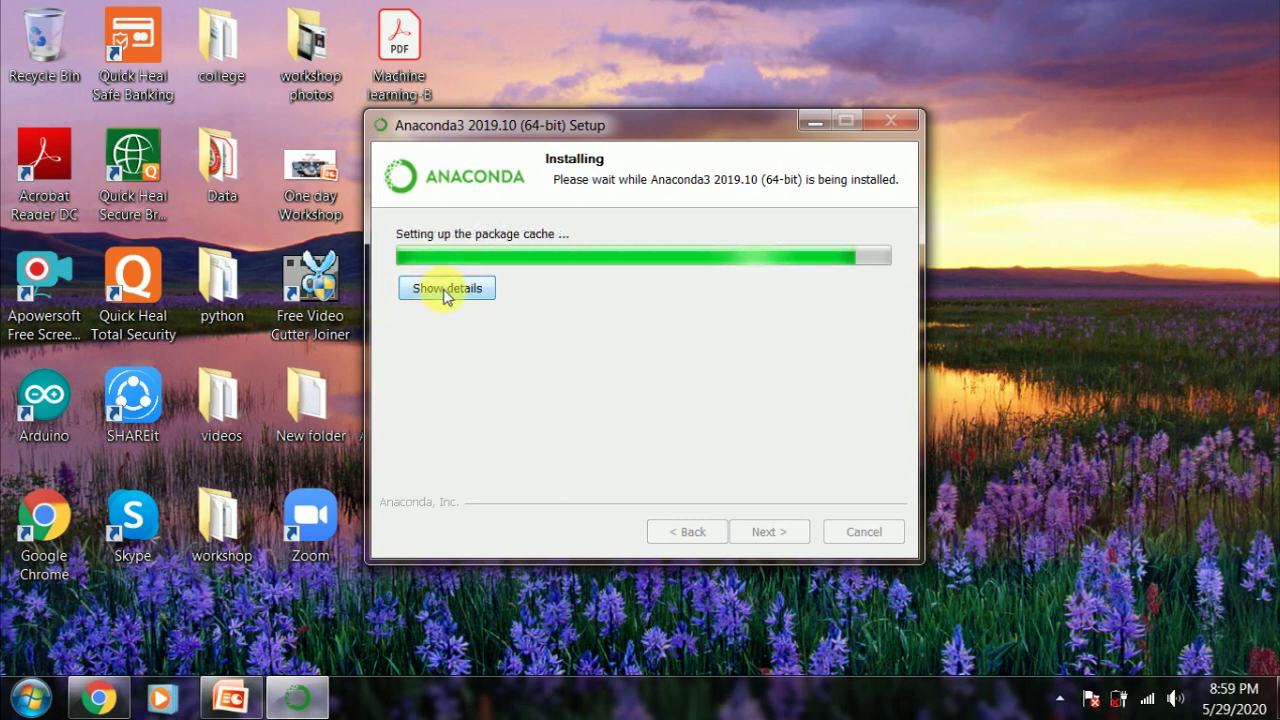
left_click(446, 290)
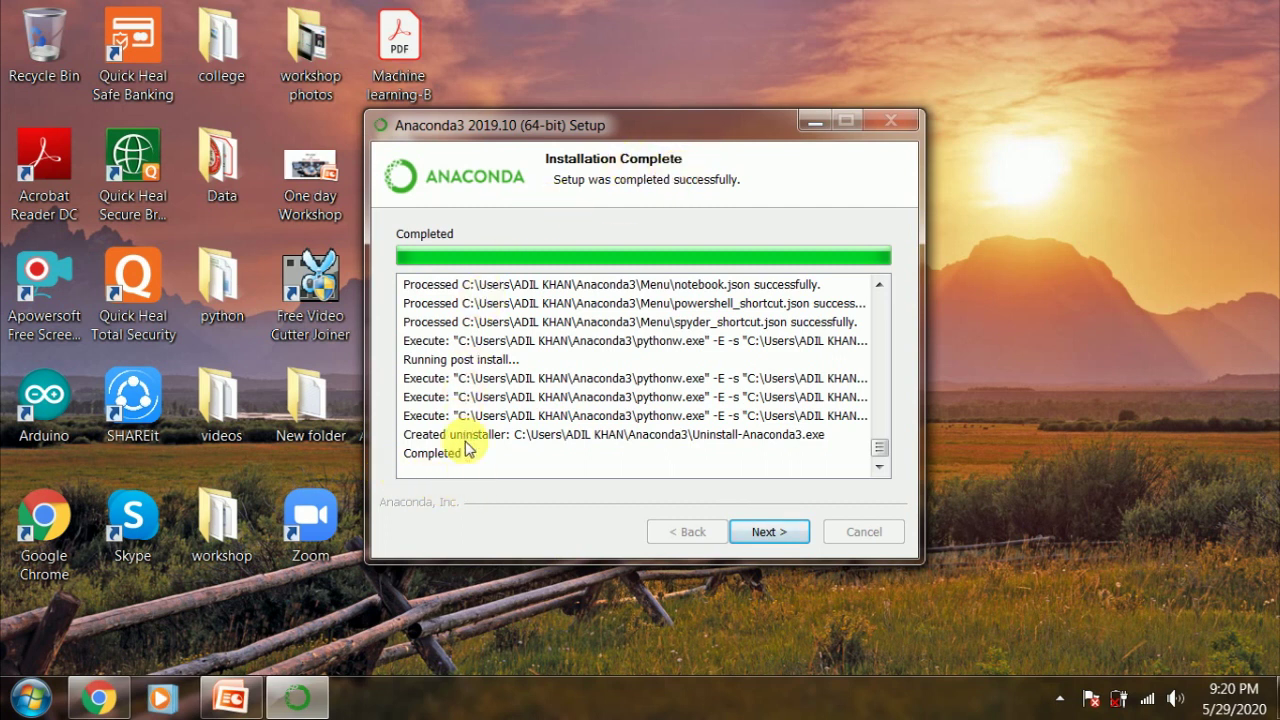
Finish the setup with Learn more about Anaconda Cloud turned off, and close the web browser window it opens.
left_click(768, 533)
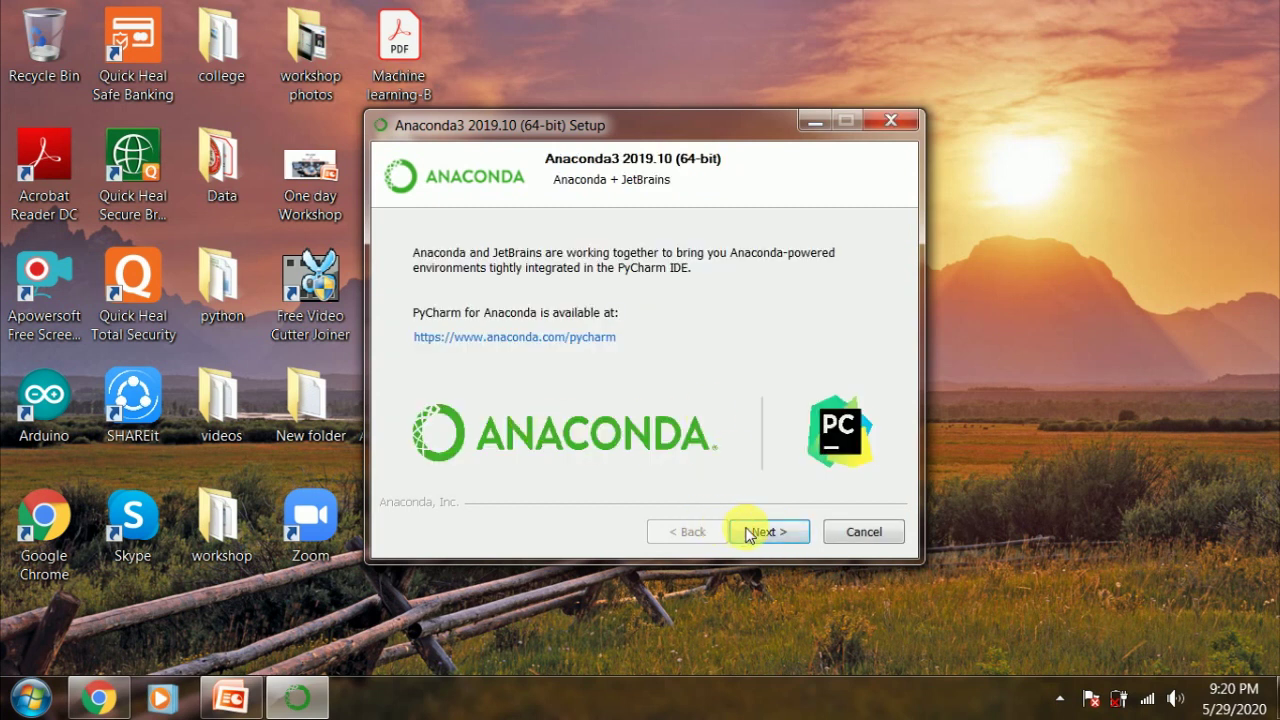
left_click(769, 533)
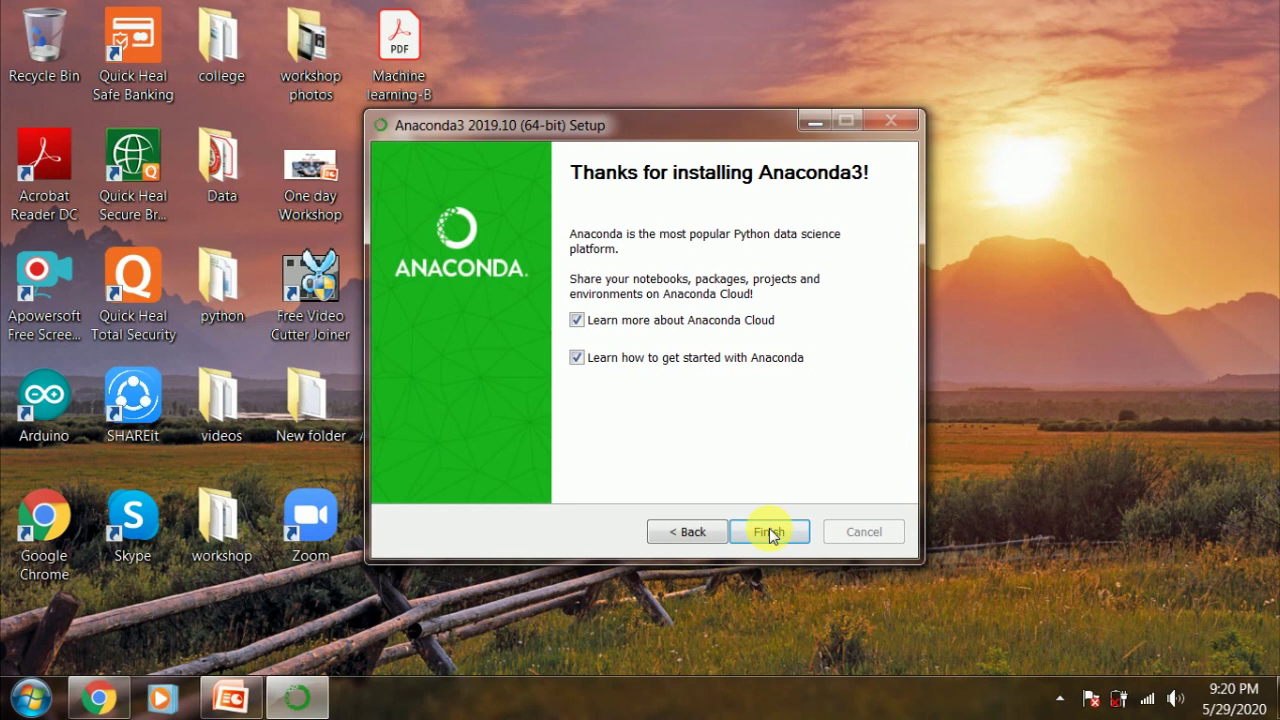
left_click(578, 320)
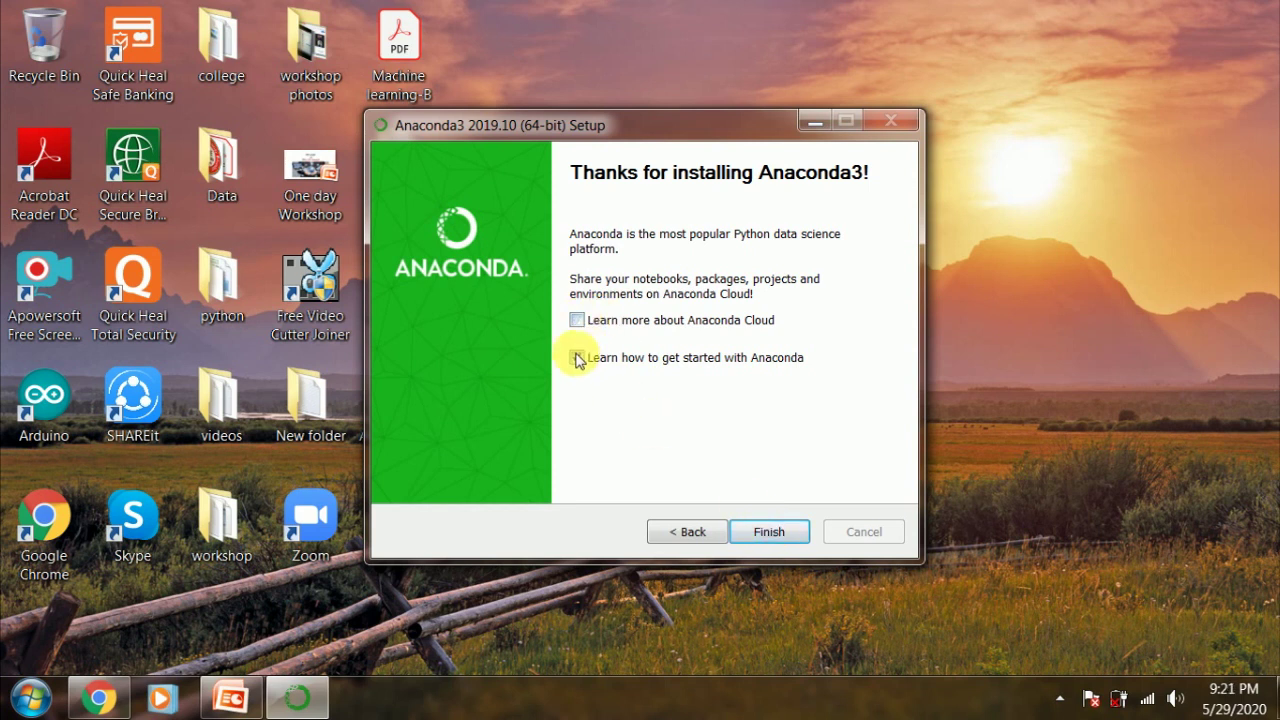
left_click(767, 533)
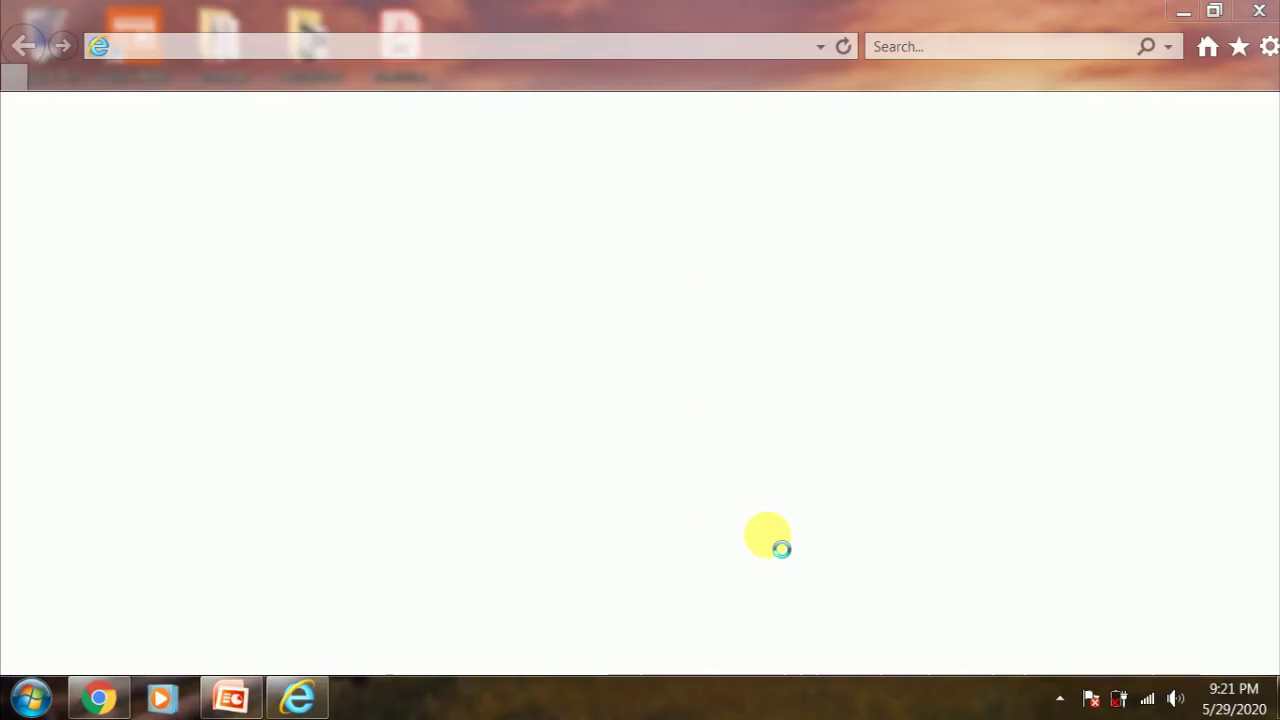
left_click(1258, 12)
Open Anaconda Navigator (Anaconda3) and launch Spyder from its home page.
left_click(31, 698)
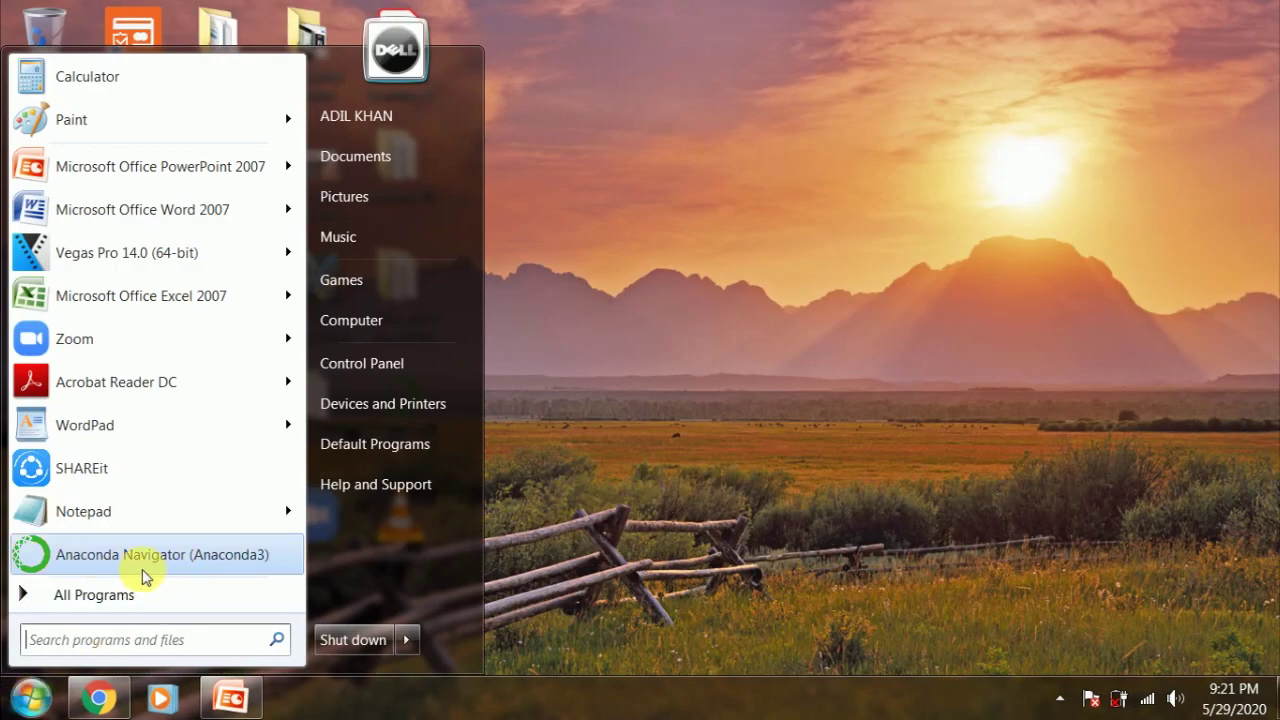
left_click(197, 573)
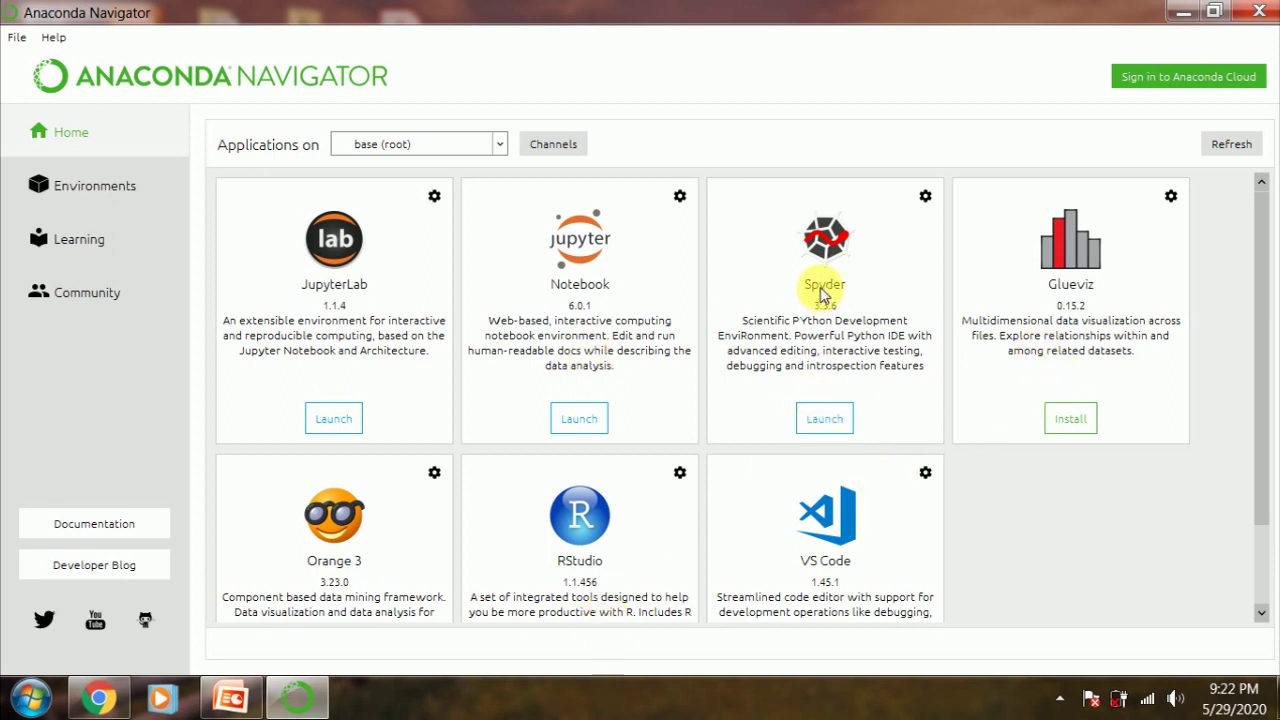
left_click(825, 421)
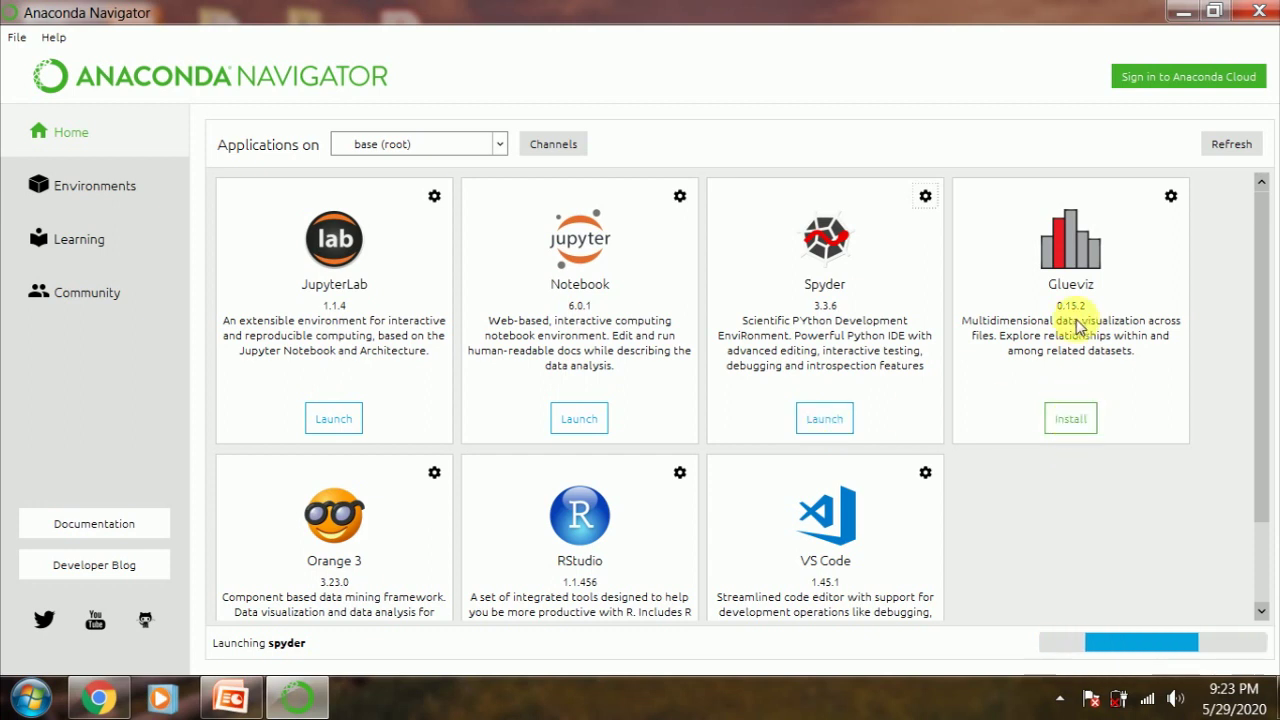
left_click_drag(1262, 314, 1262, 409)
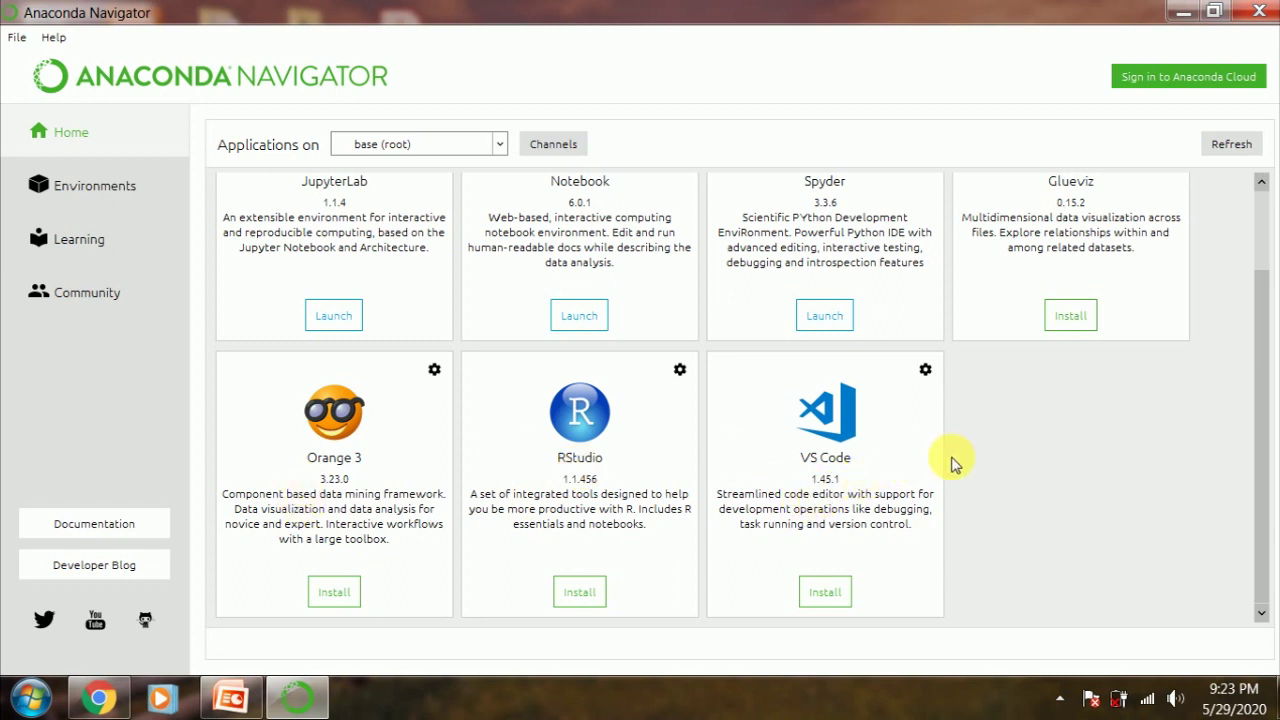
left_click_drag(1260, 354, 1260, 263)
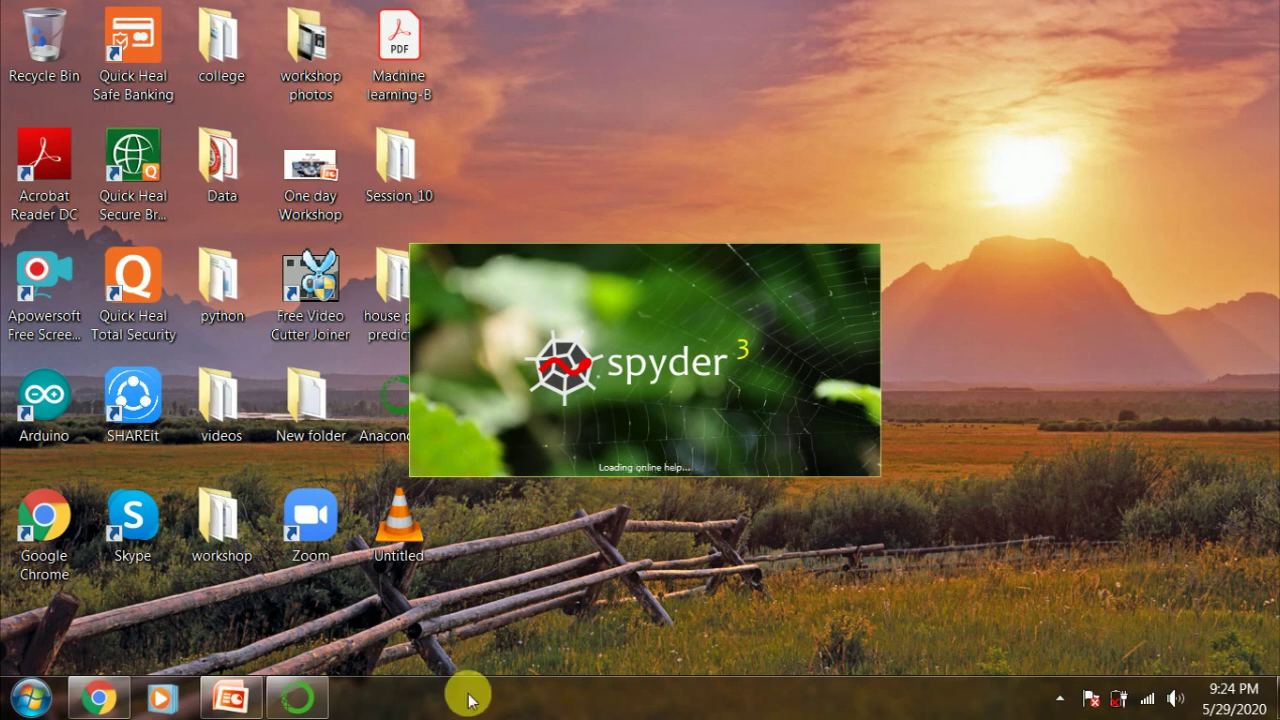
left_click(316, 702)
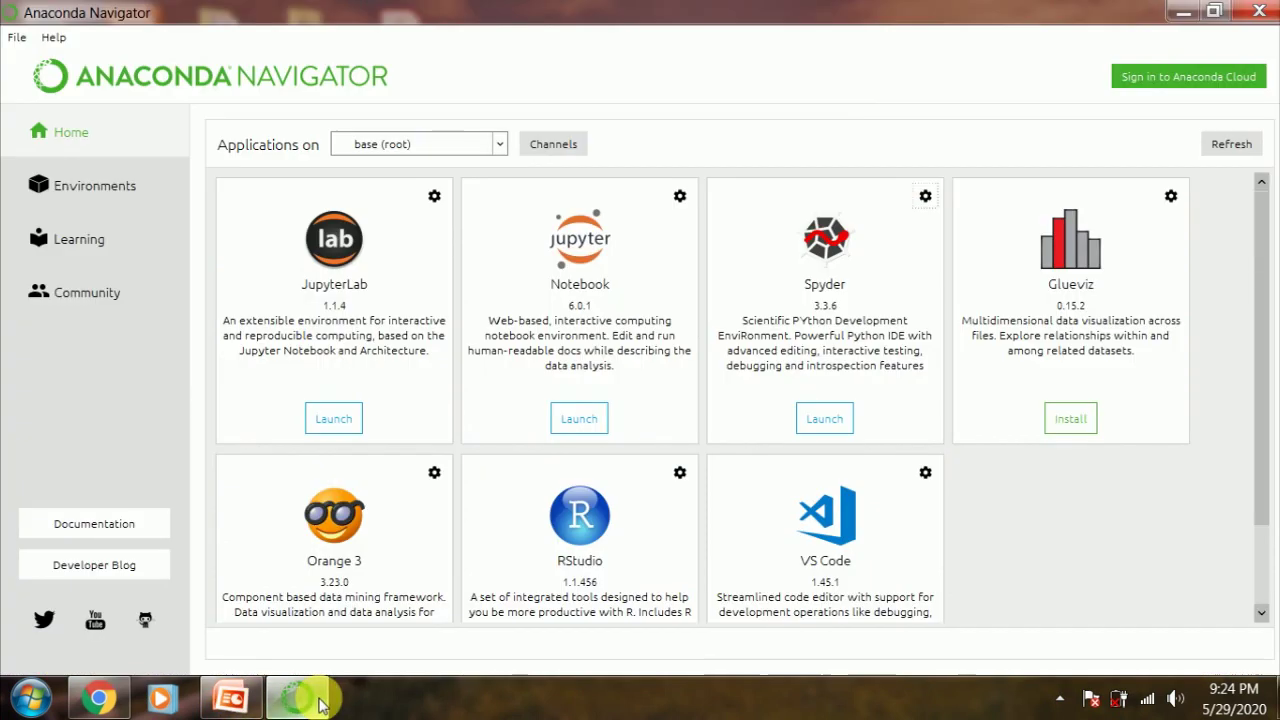
left_click(318, 703)
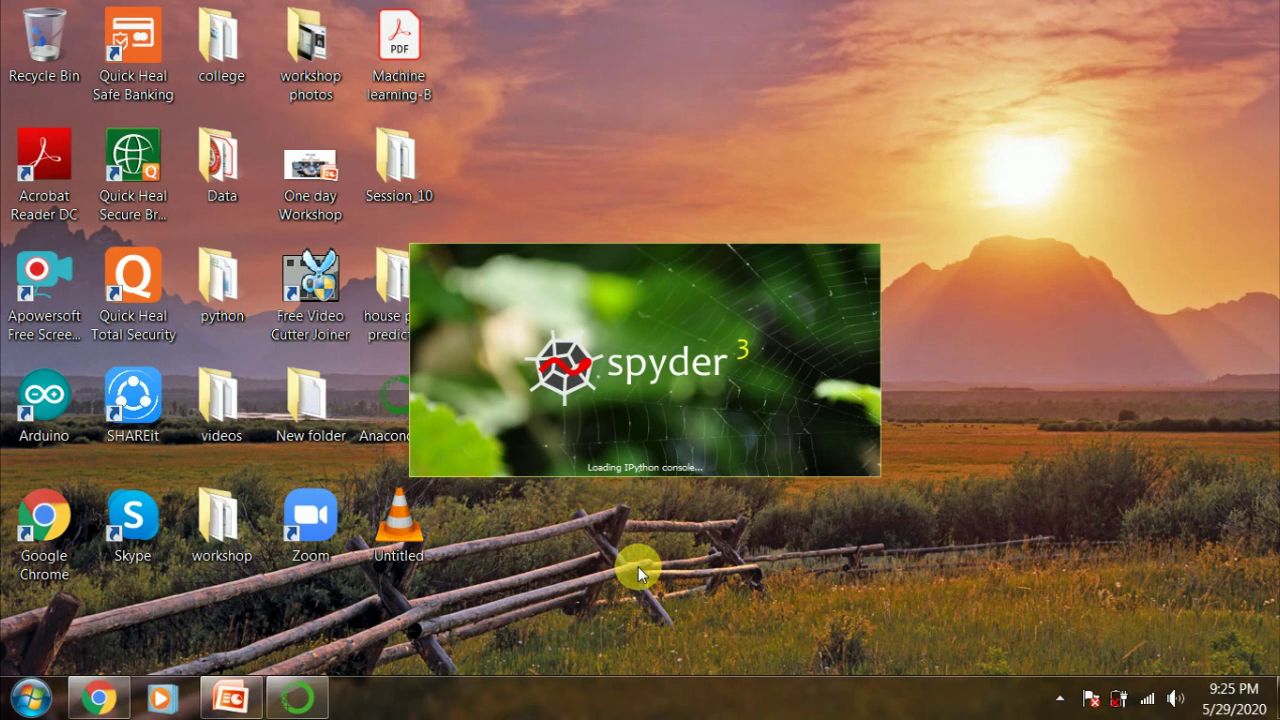
left_click(1060, 698)
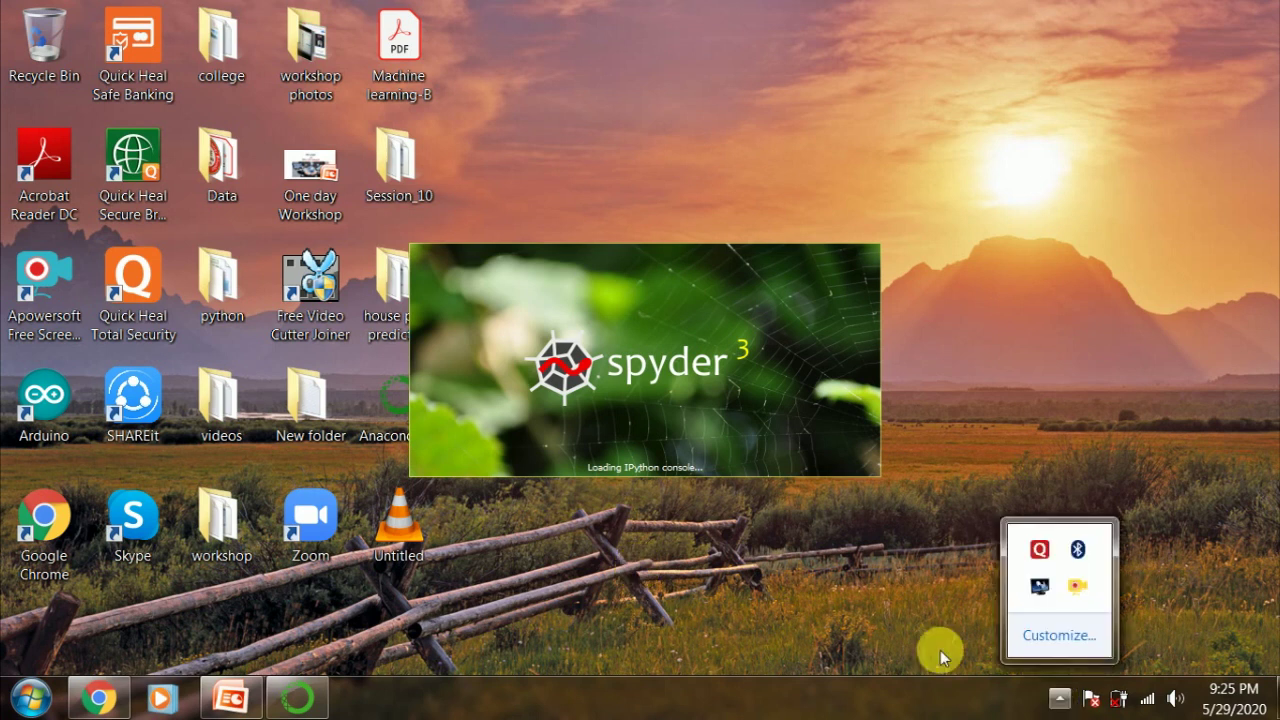
left_click(629, 515)
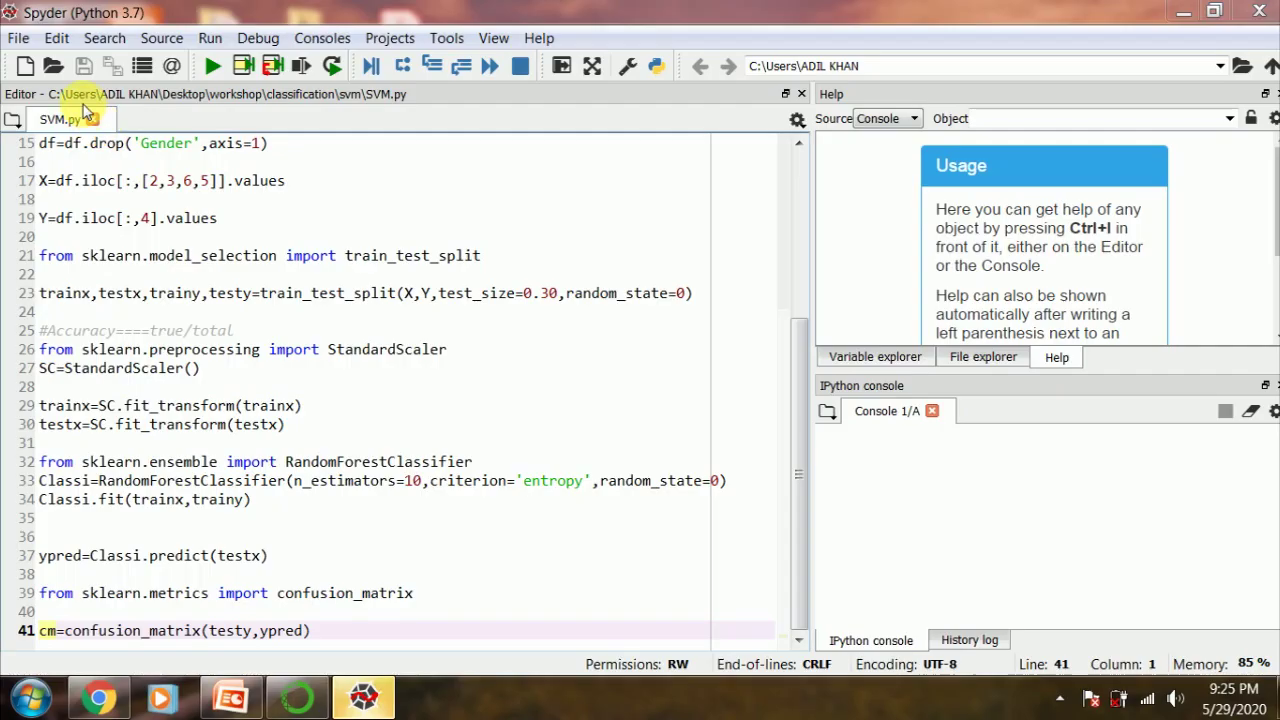
Close the SVM.py script in the editor.
left_click(88, 119)
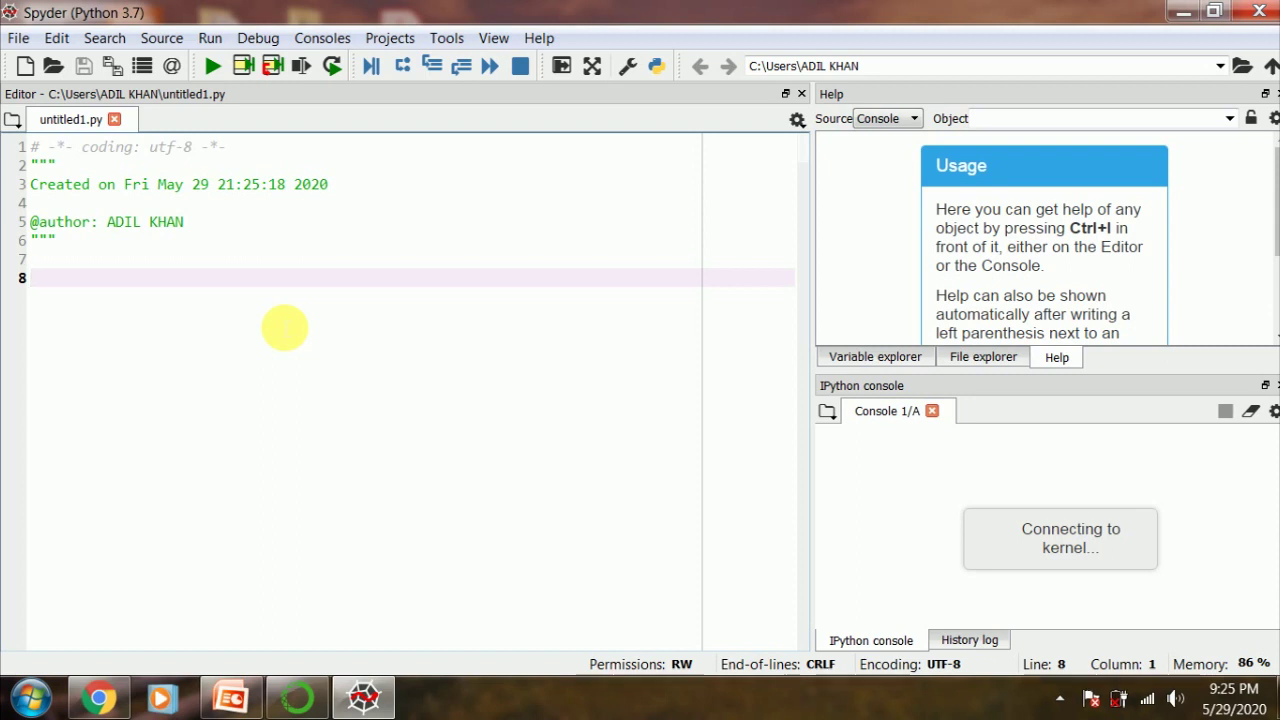
left_click_drag(30, 165, 58, 240)
left_click_drag(95, 285, 94, 314)
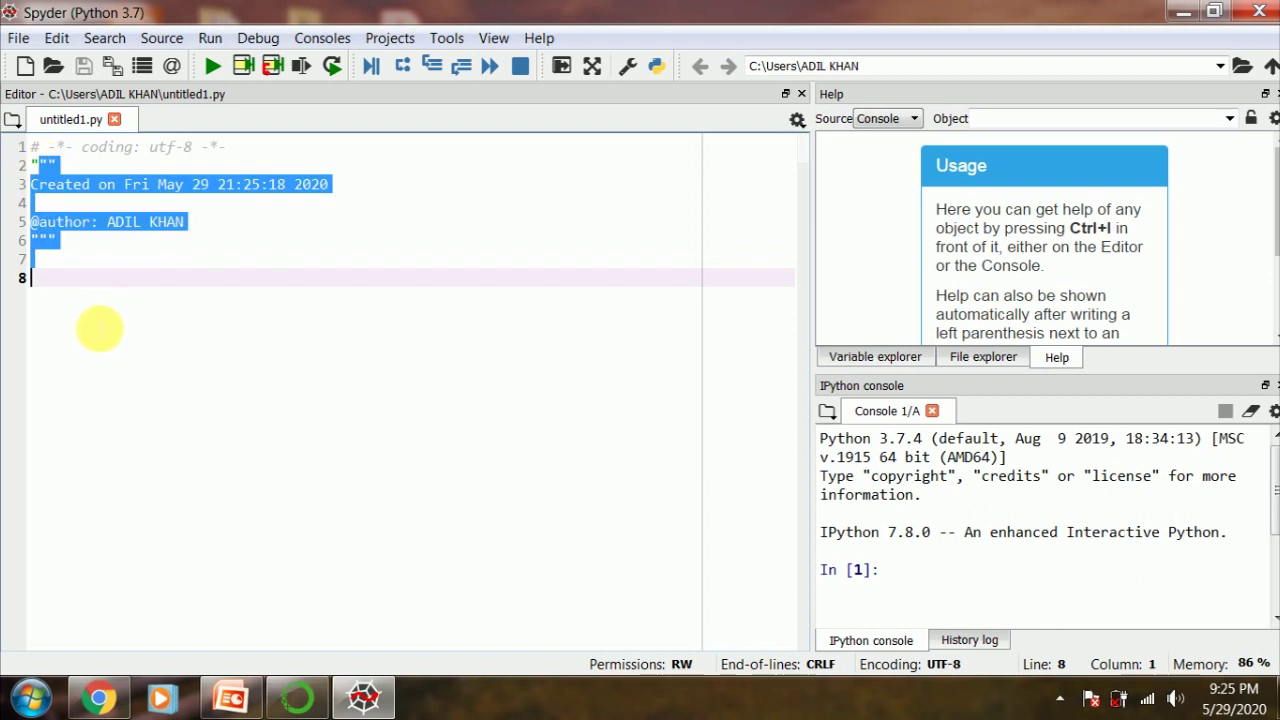
left_click(92, 300)
left_click_drag(30, 166, 177, 380)
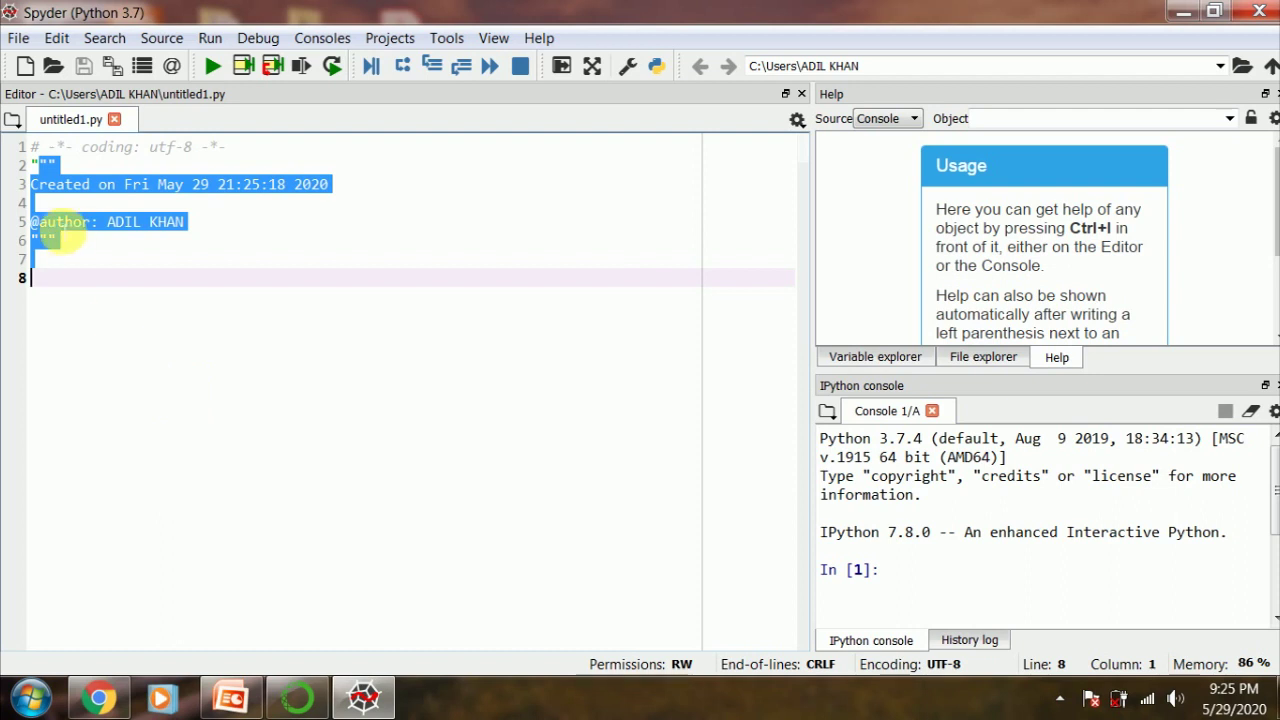
Write the statement print('Hello World') on line 8 of untitled1.py, below the header docstring.
left_click(66, 295)
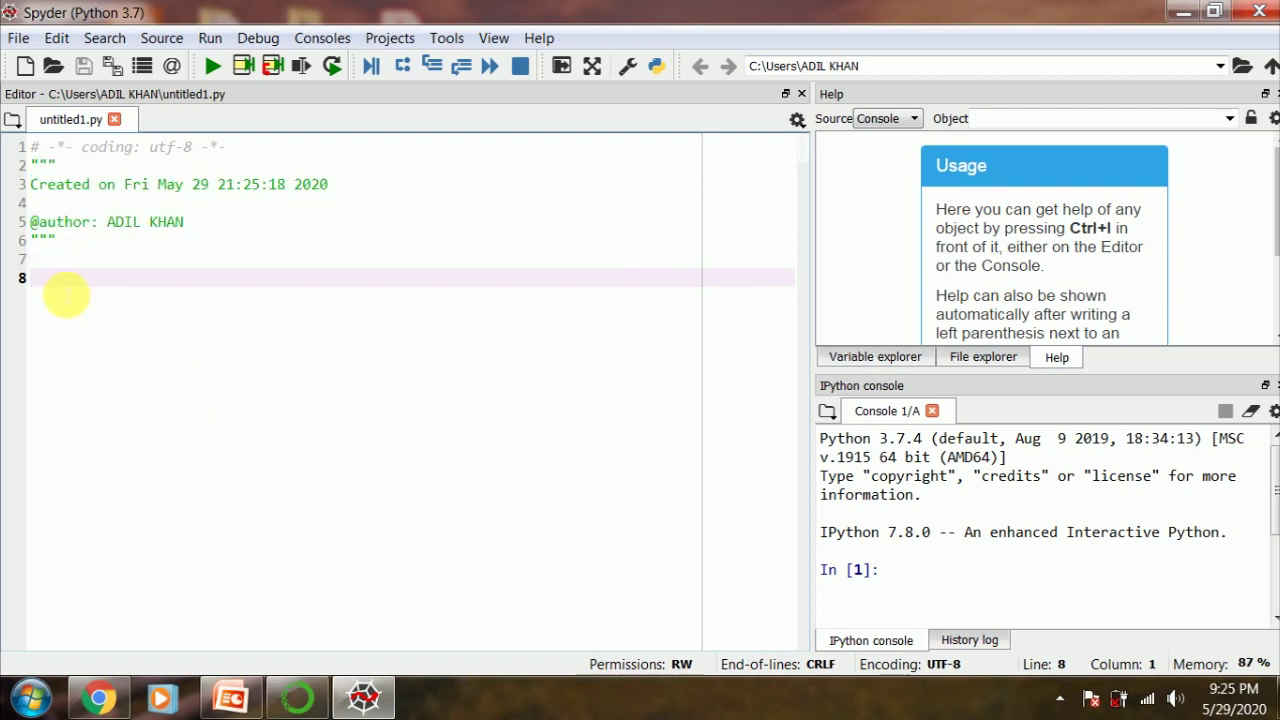
type("pr")
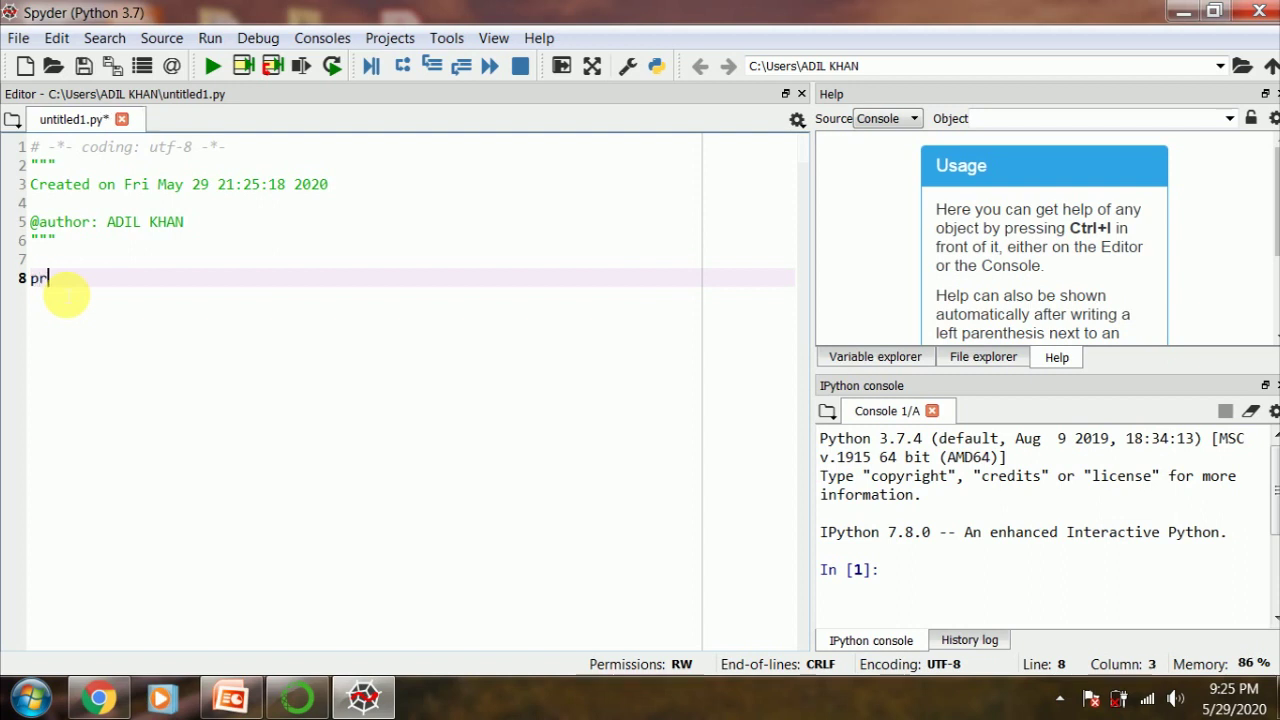
type("int(")
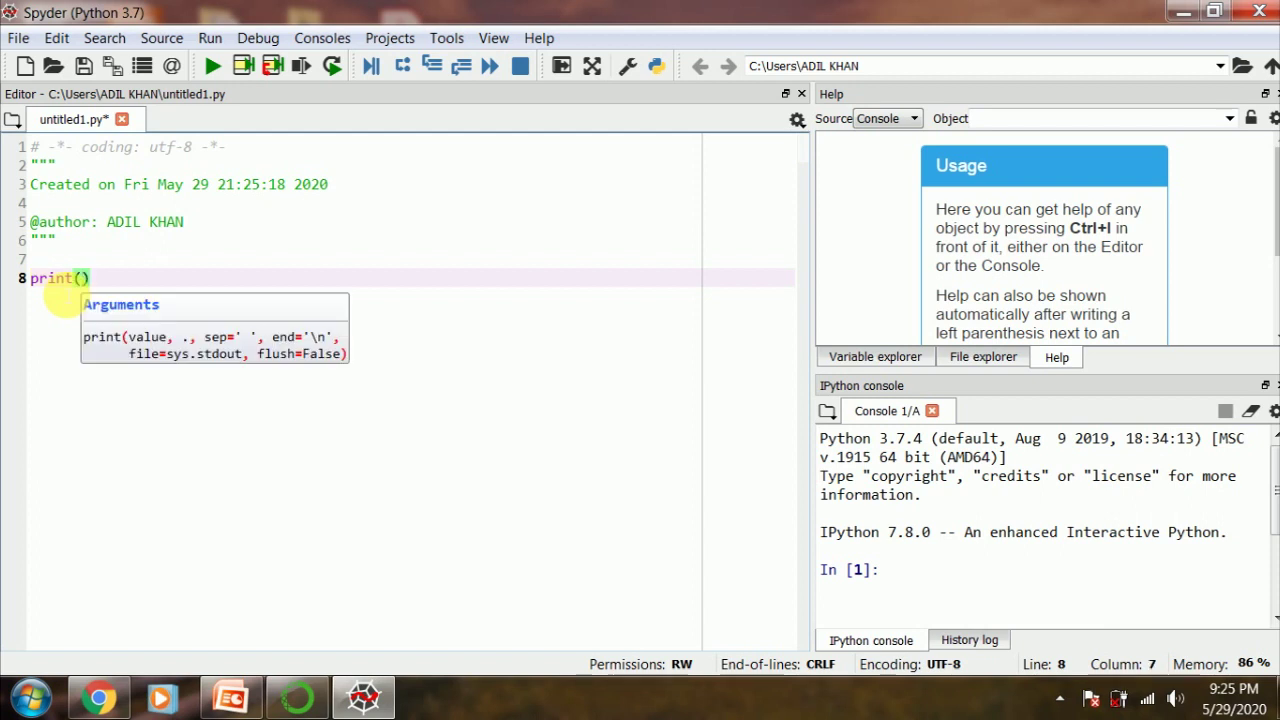
type("'Hello ")
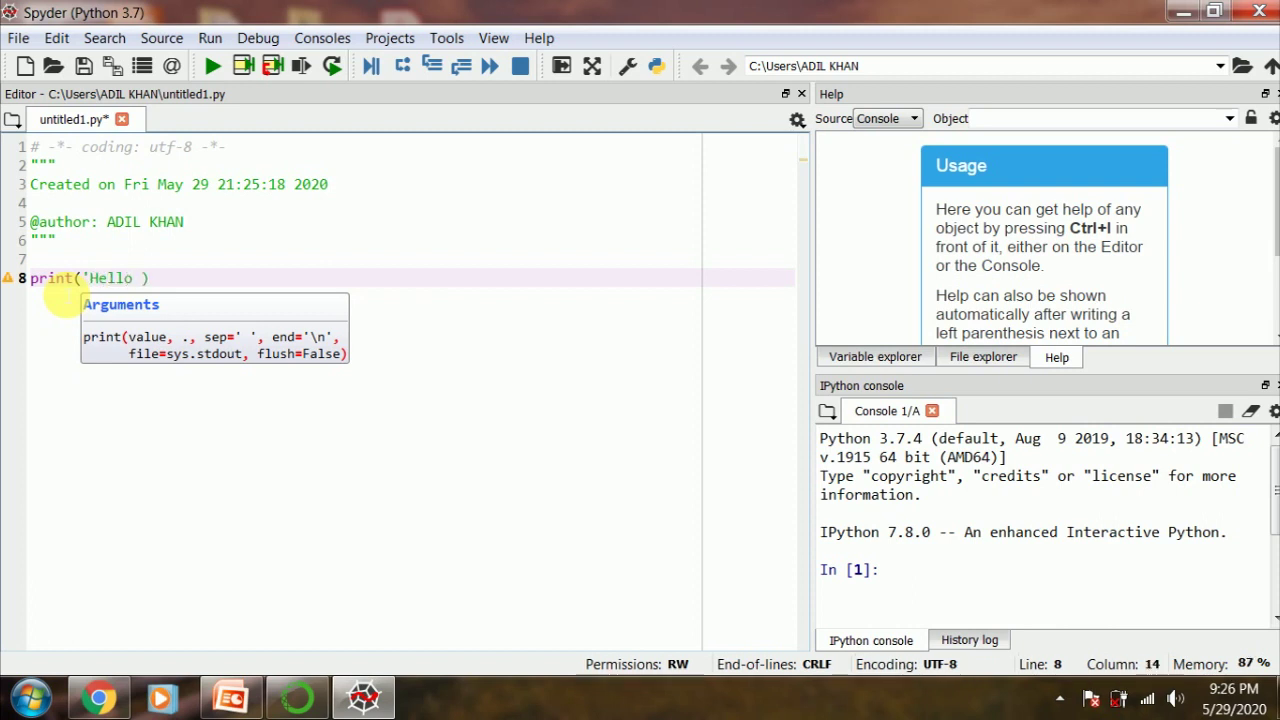
type("Wo")
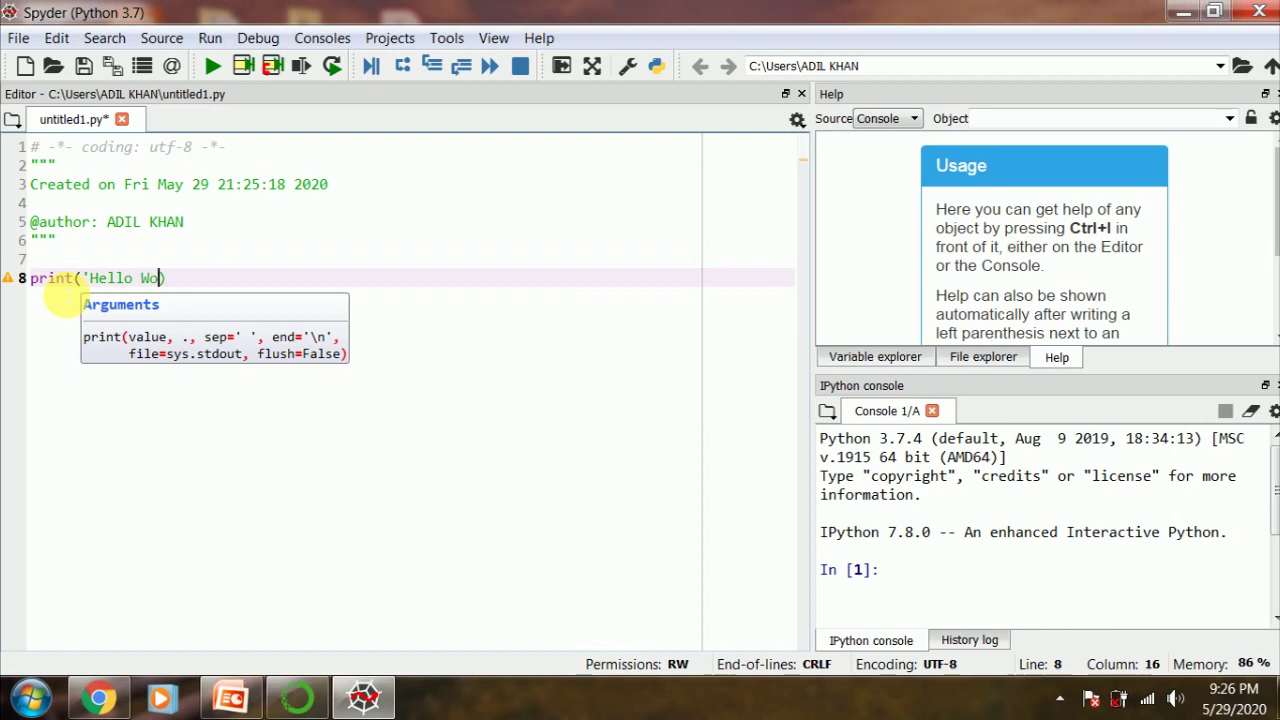
type("rld'")
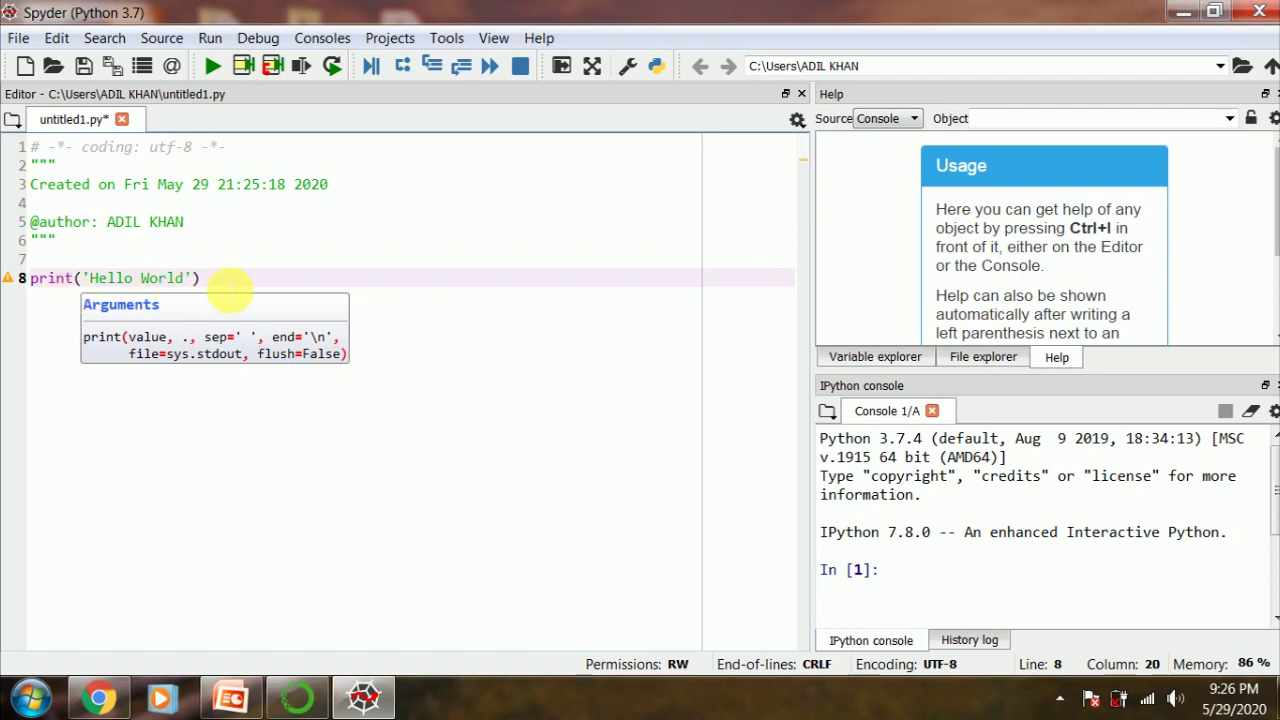
left_click(228, 283)
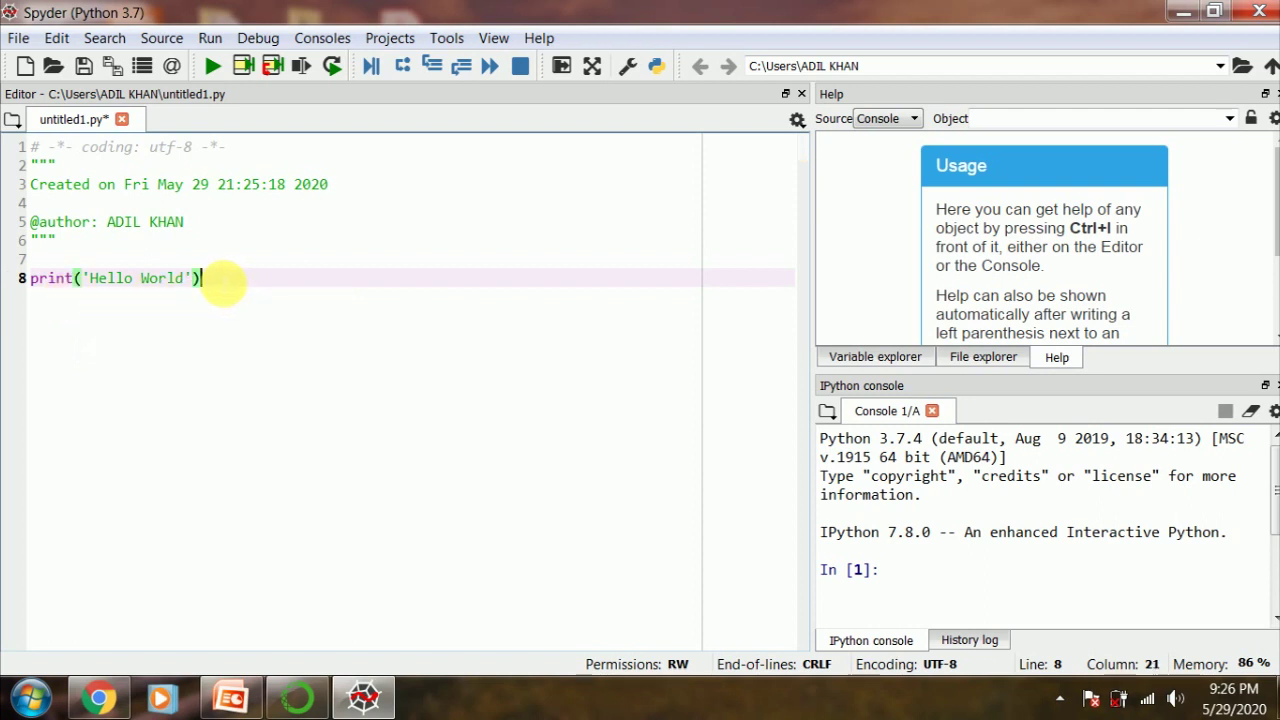
Select the whole print('Hello World') statement on line 8.
left_click_drag(214, 277, 44, 285)
left_click(202, 280)
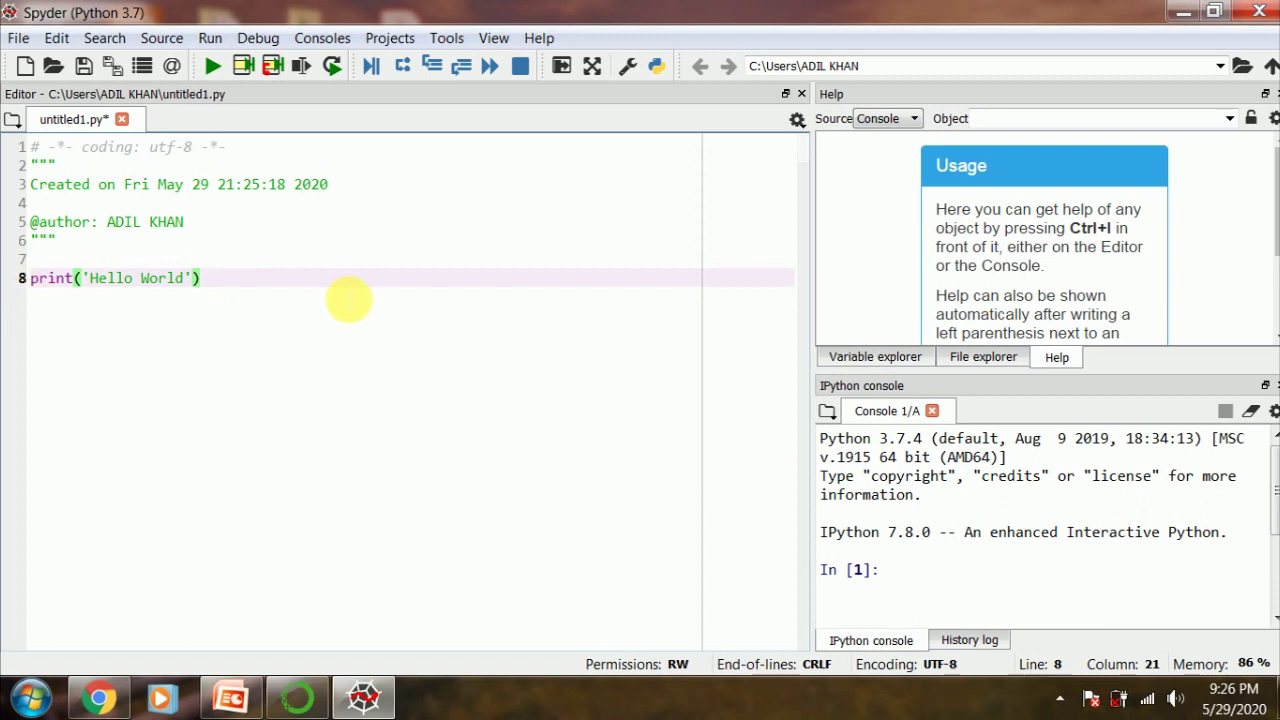
left_click_drag(203, 278, 30, 279)
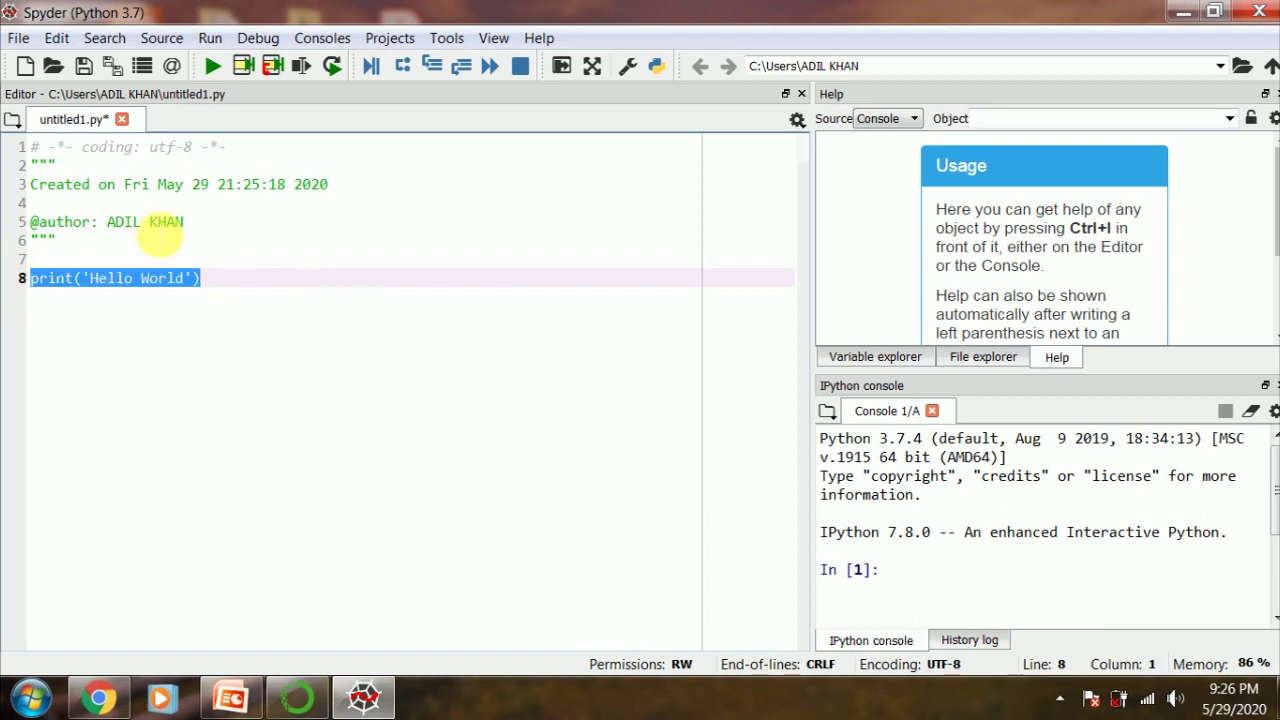